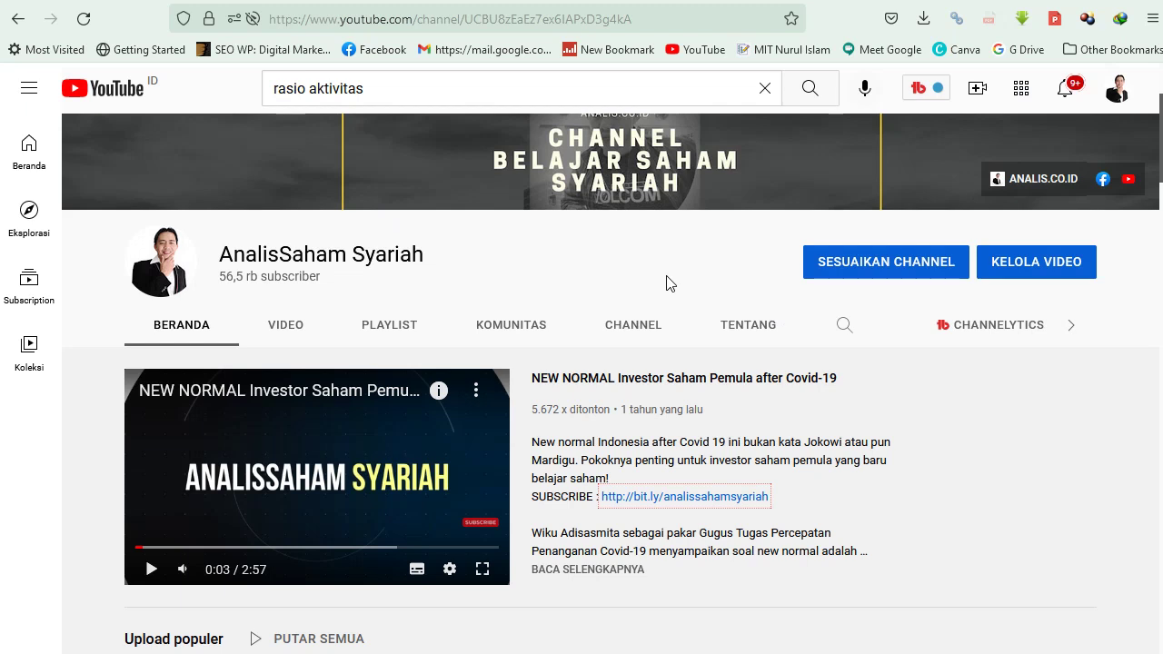
# Show the YouTube search suggestions for "rasio aktivitas" and dismiss them.
pyautogui.click(387, 94)
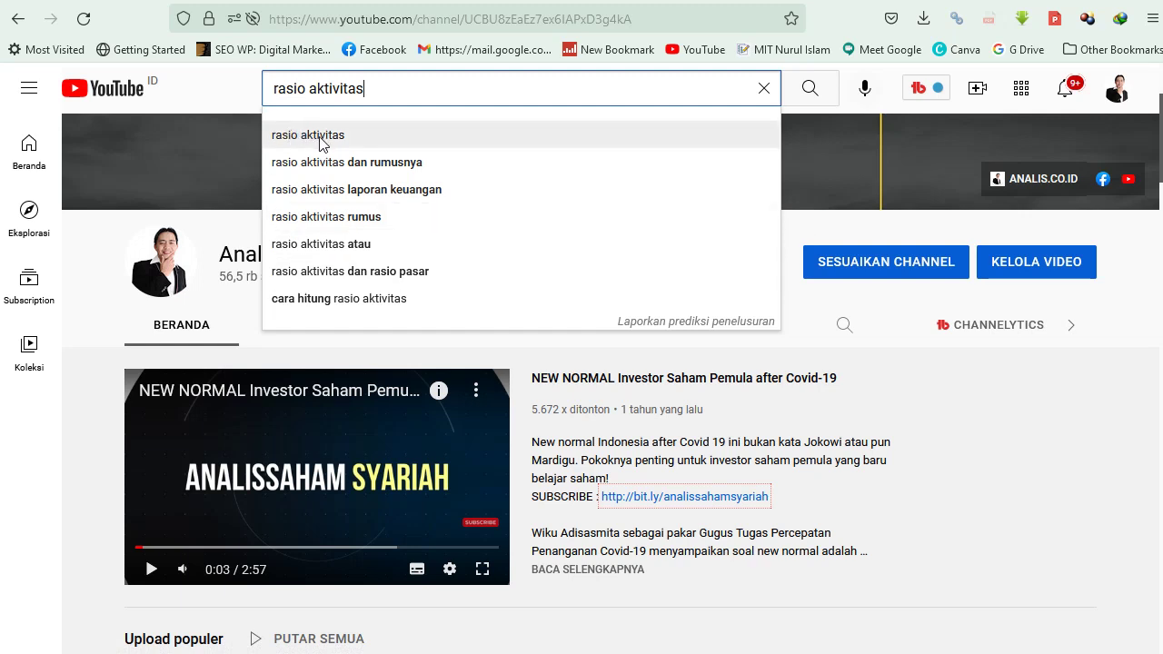
pyautogui.click(826, 219)
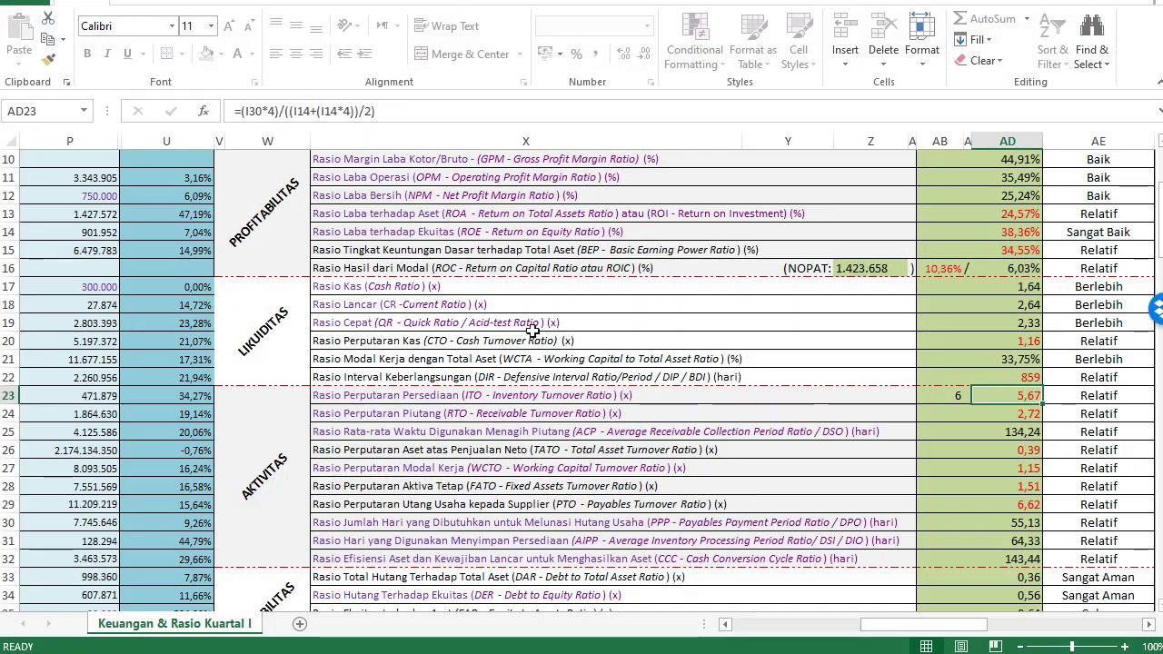
# Switch to the Excel stock analysis workbook and look over its growth, trend and ratio analysis tables.
pyautogui.scroll(3, 526, 401)
pyautogui.moveTo(911, 625); pyautogui.dragTo(851, 625)
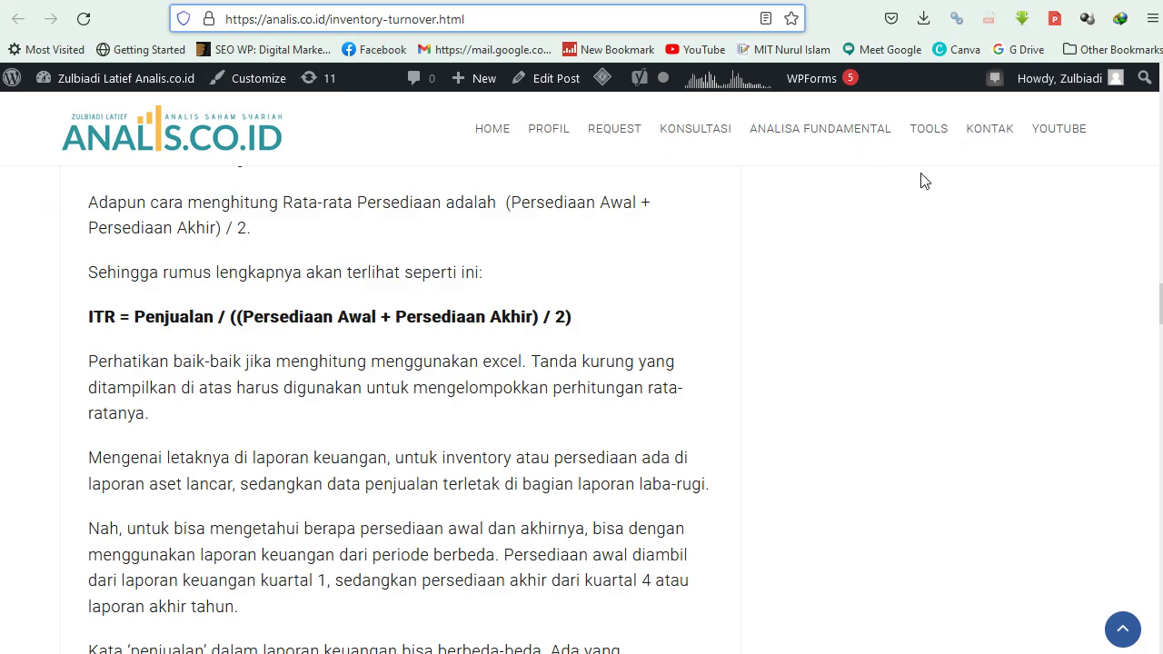
pyautogui.moveTo(927, 136)
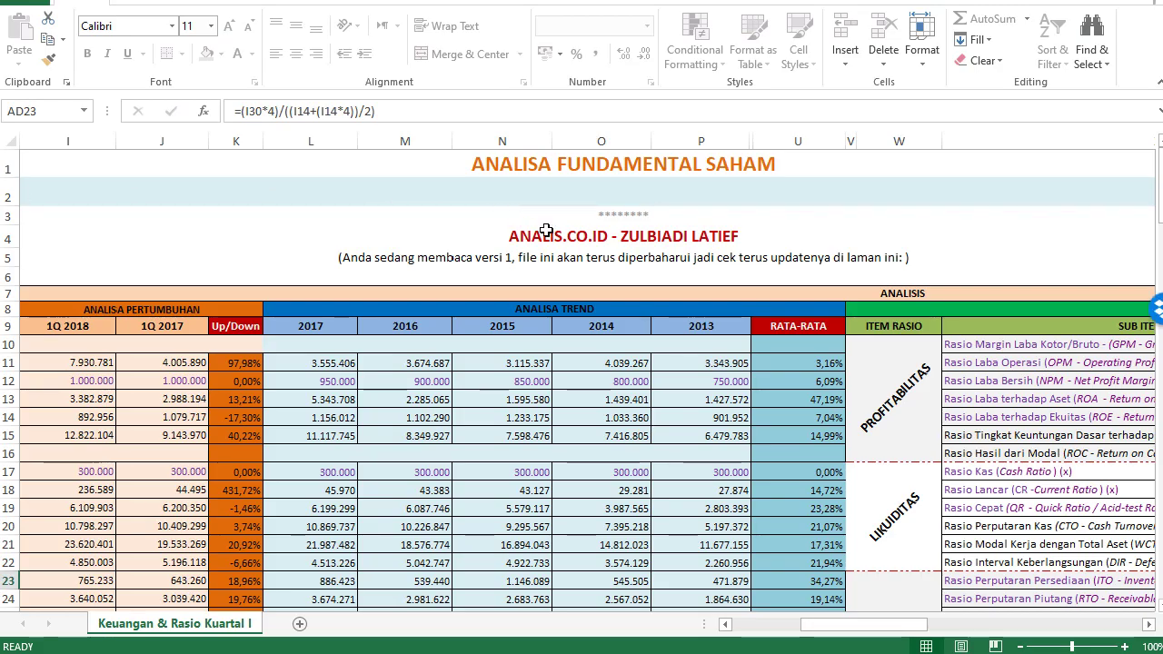
pyautogui.moveTo(871, 633)
pyautogui.mouseDown()
pyautogui.moveTo(938, 633)
pyautogui.moveTo(836, 636)
pyautogui.moveTo(957, 616)
pyautogui.moveTo(855, 620)
pyautogui.mouseUp()
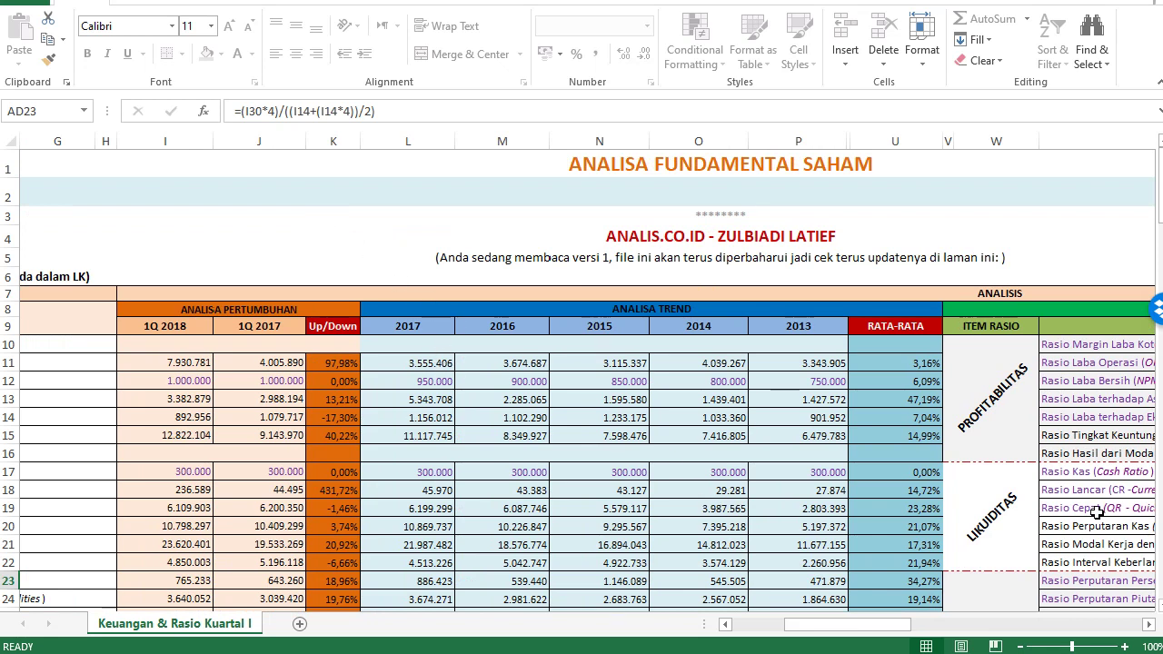
pyautogui.moveTo(863, 625); pyautogui.dragTo(971, 627)
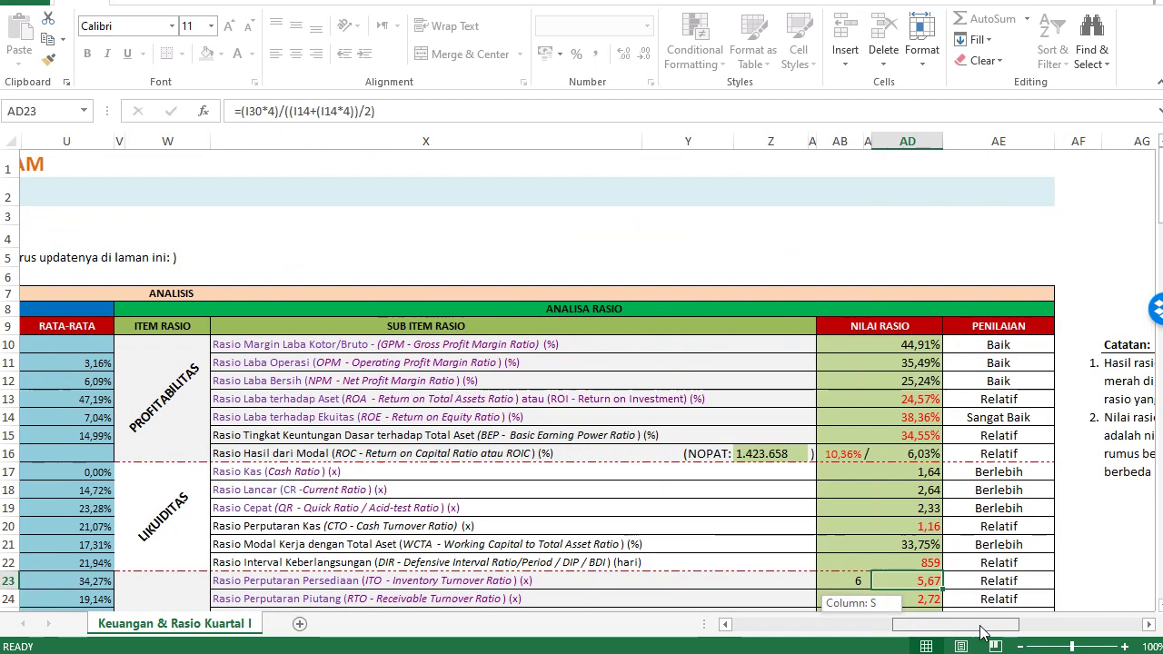
pyautogui.hscroll(2, 812, 451)
pyautogui.scroll(-2, 831, 475)
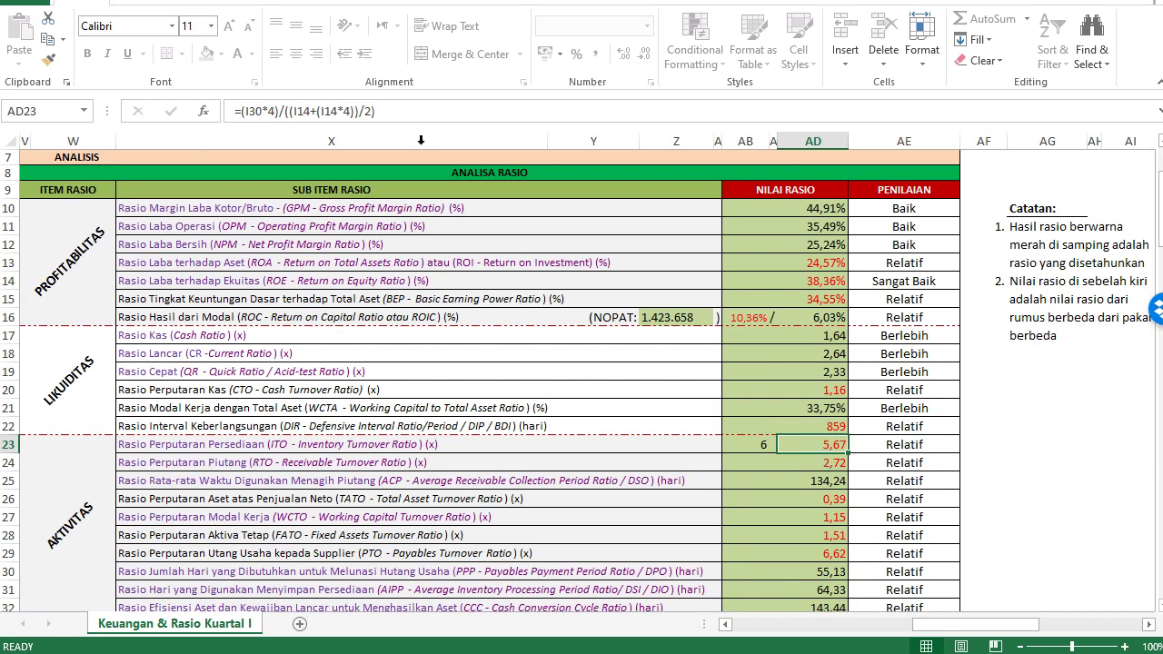
# Review the financial statement data alongside the ratio table and select the 1Q 2018 cash and cash equivalents value.
pyautogui.moveTo(954, 626)
pyautogui.mouseDown()
pyautogui.moveTo(784, 638)
pyautogui.moveTo(821, 626)
pyautogui.moveTo(904, 641)
pyautogui.moveTo(834, 649)
pyautogui.mouseUp()
pyautogui.scroll(2, 603, 345)
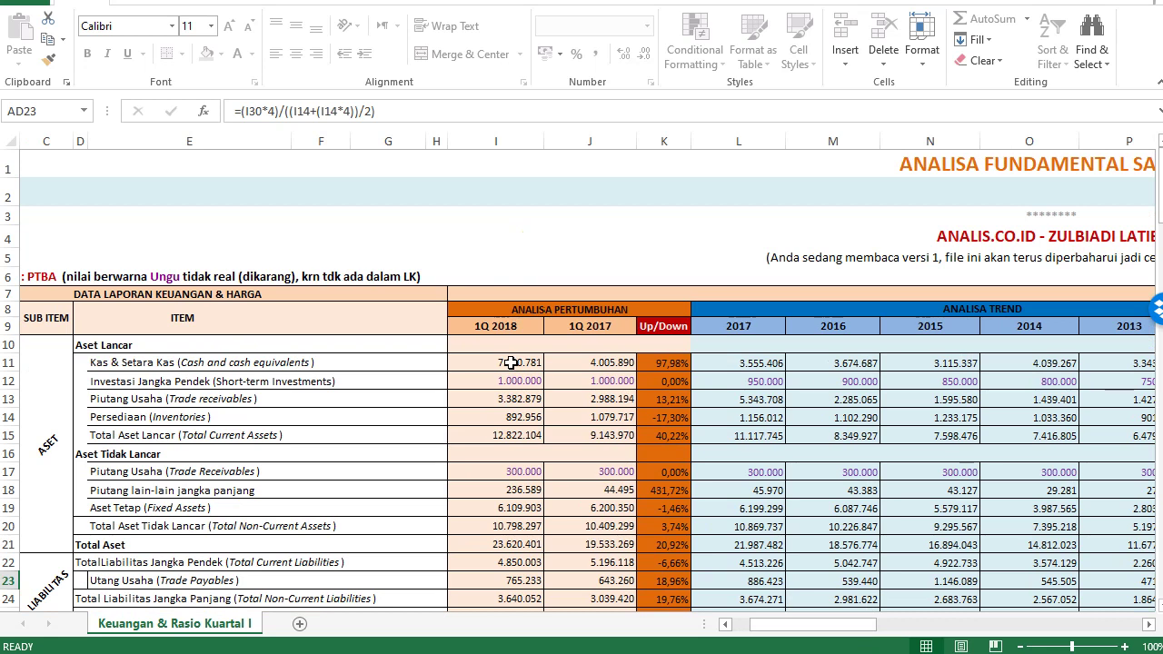
pyautogui.moveTo(786, 624); pyautogui.dragTo(954, 627)
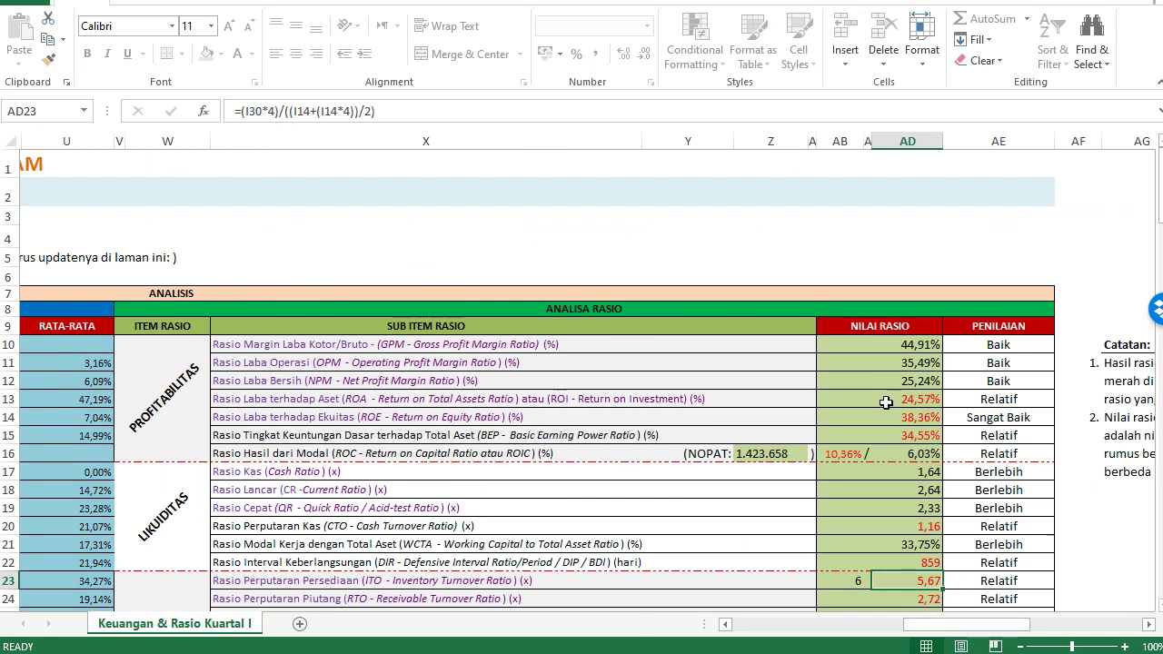
pyautogui.scroll(-1, 886, 436)
pyautogui.scroll(-1, 886, 458)
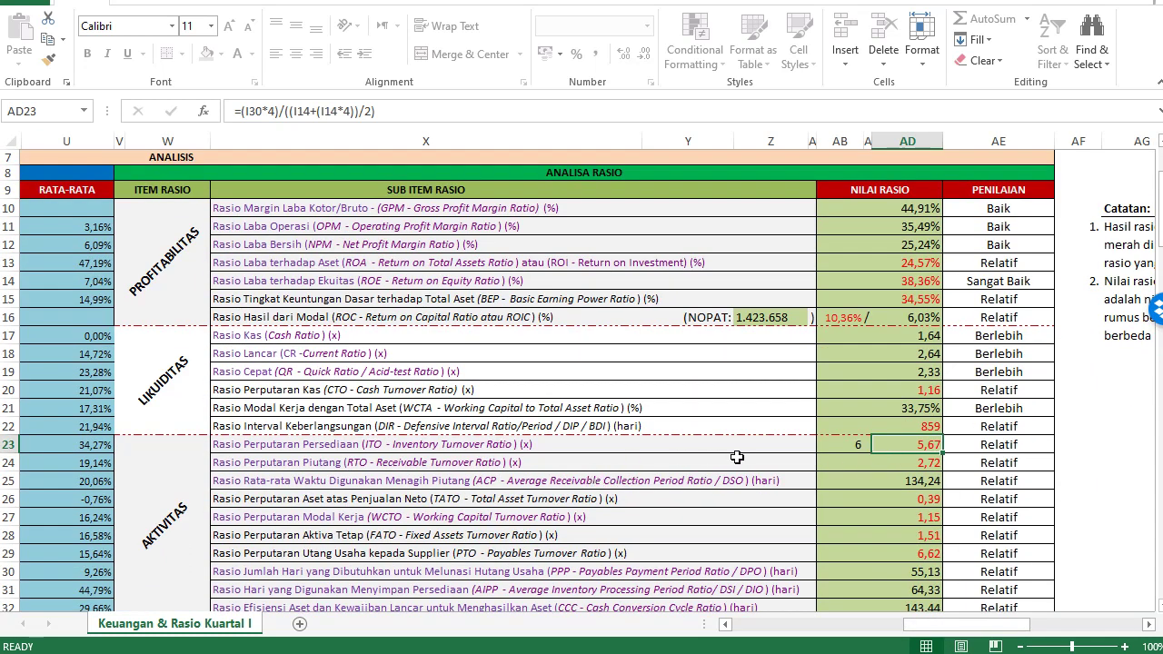
pyautogui.moveTo(945, 627); pyautogui.dragTo(545, 454)
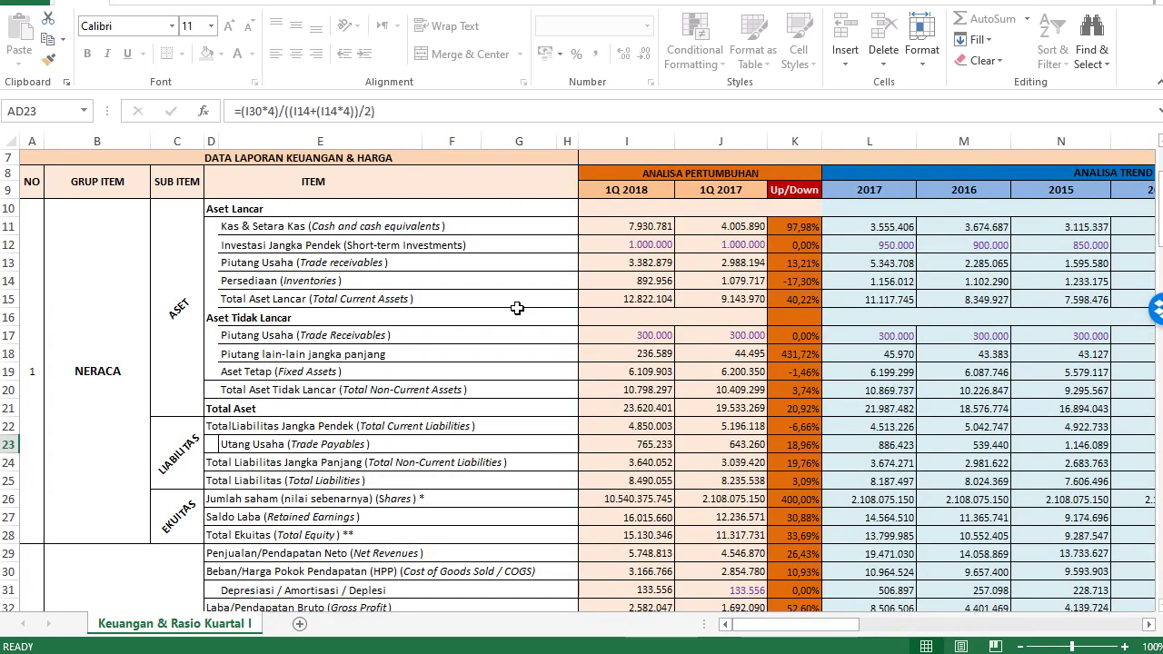
pyautogui.click(625, 227)
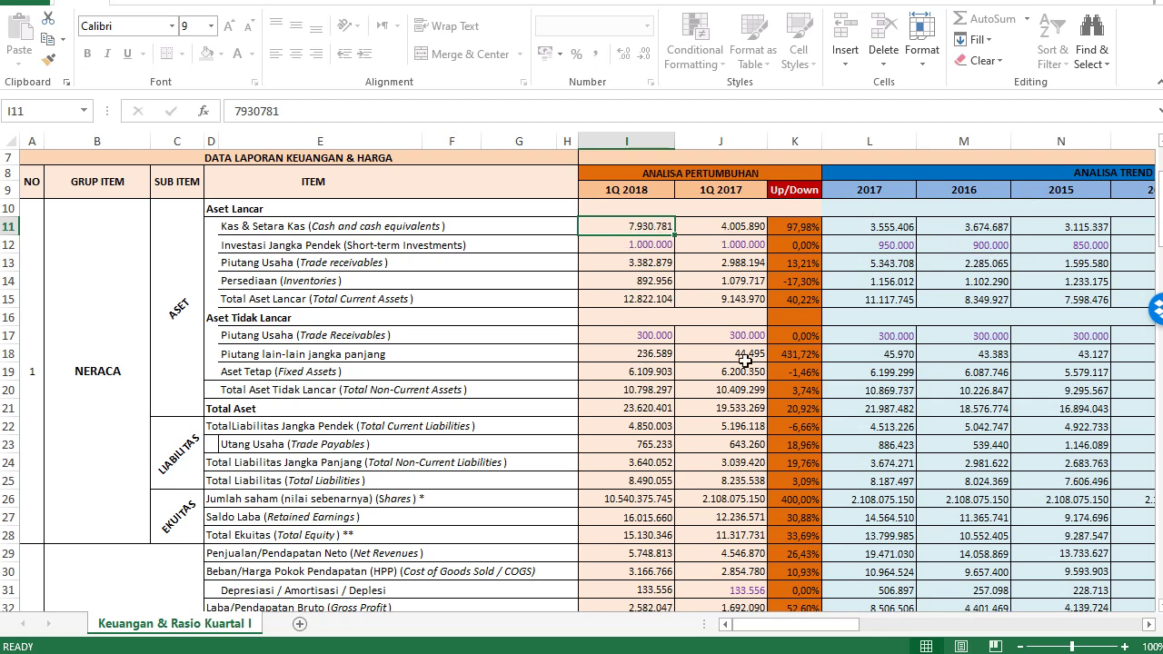
# Inspect the formula behind the Inventory Turnover Ratio value in cell AD23.
pyautogui.moveTo(795, 625); pyautogui.dragTo(1015, 625)
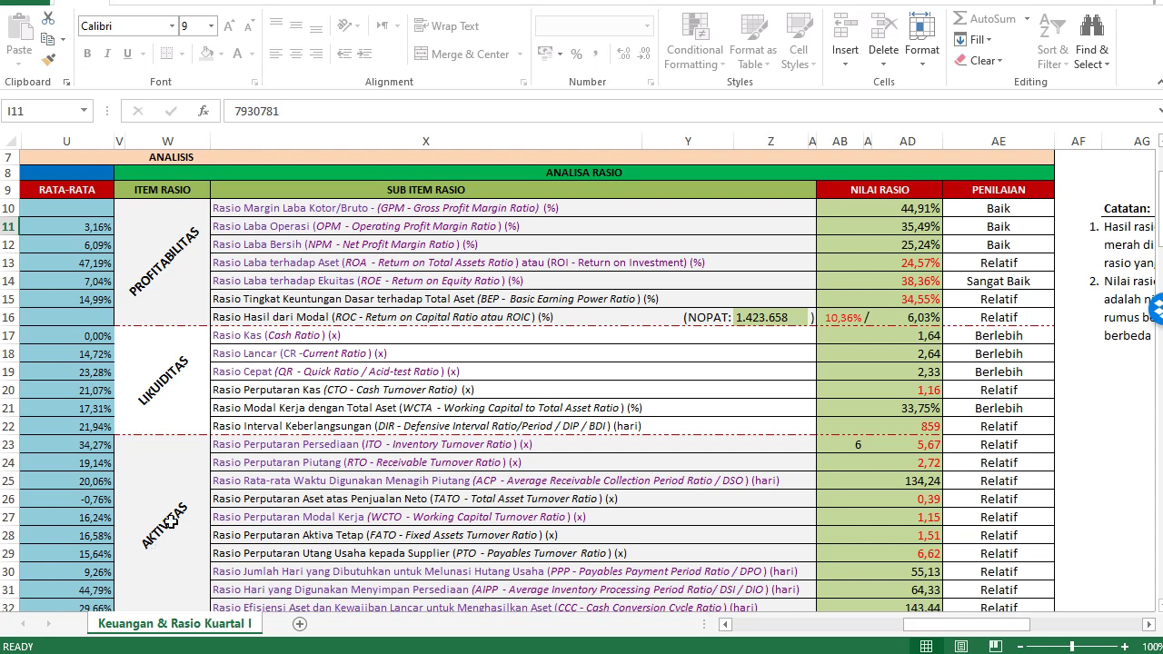
pyautogui.scroll(-1, 171, 459)
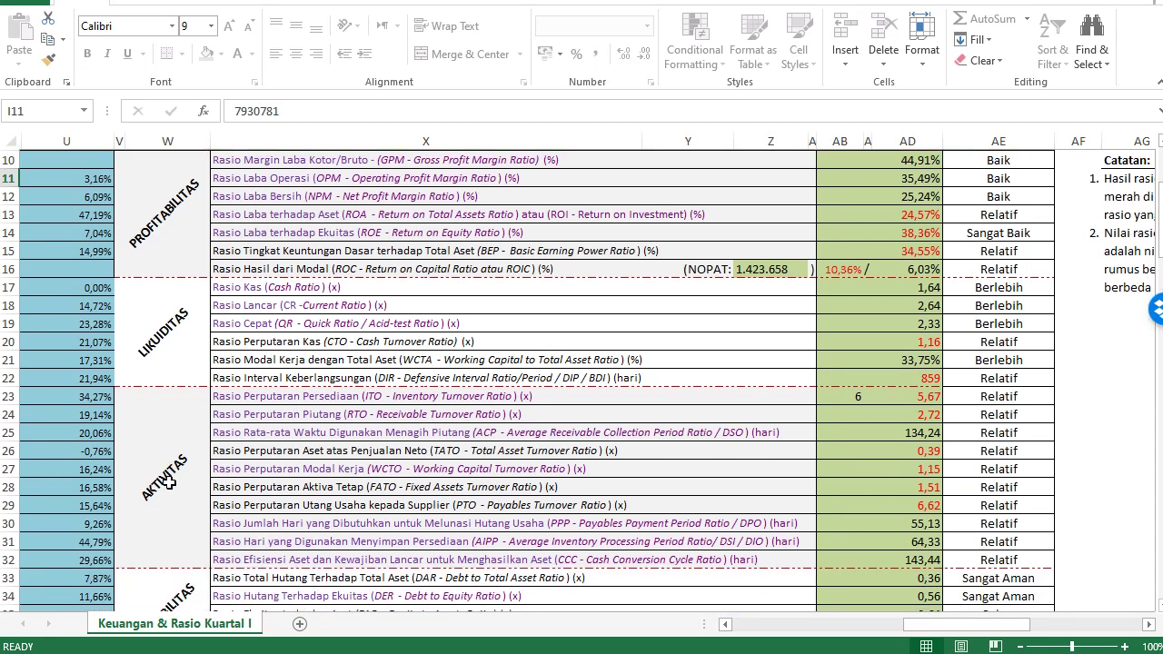
pyautogui.click(928, 400)
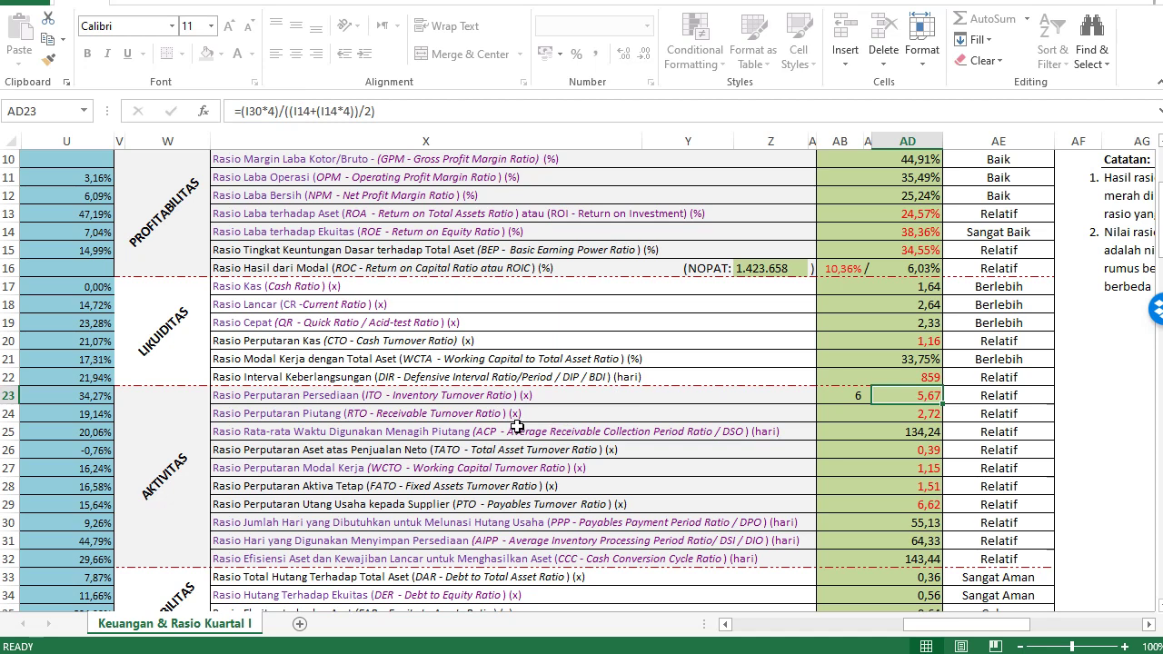
# Examine the ratio groups in the ratio analysis table, from profitability, liquidity and activity to solvency and valuation.
pyautogui.scroll(3, 400, 477)
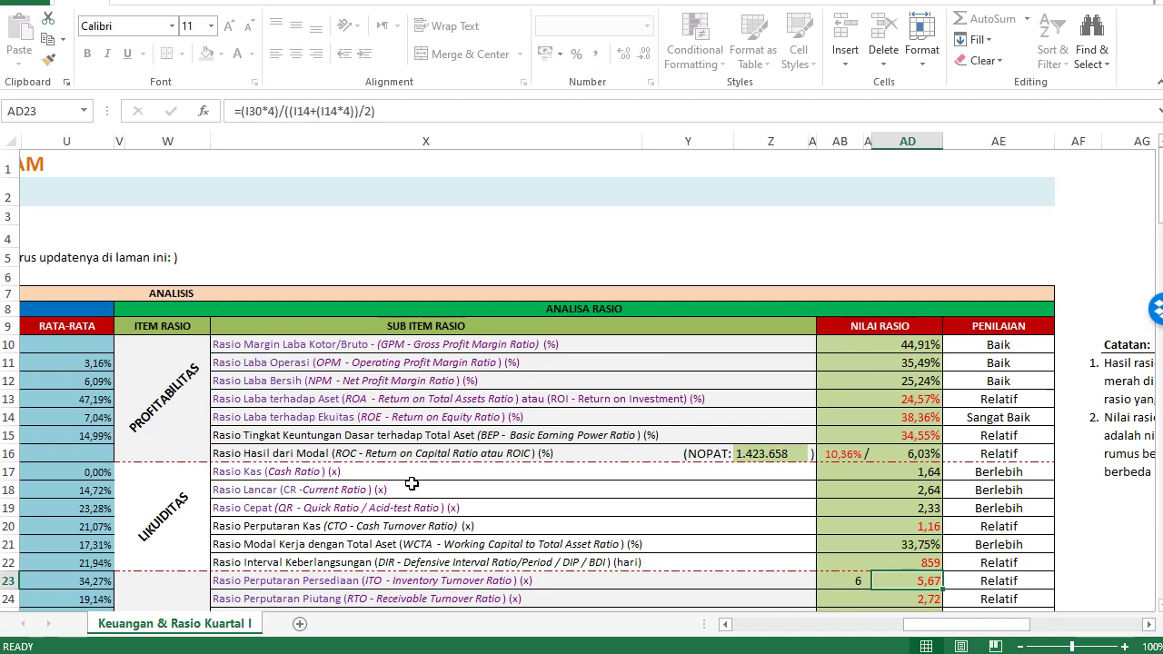
pyautogui.scroll(-4, 411, 484)
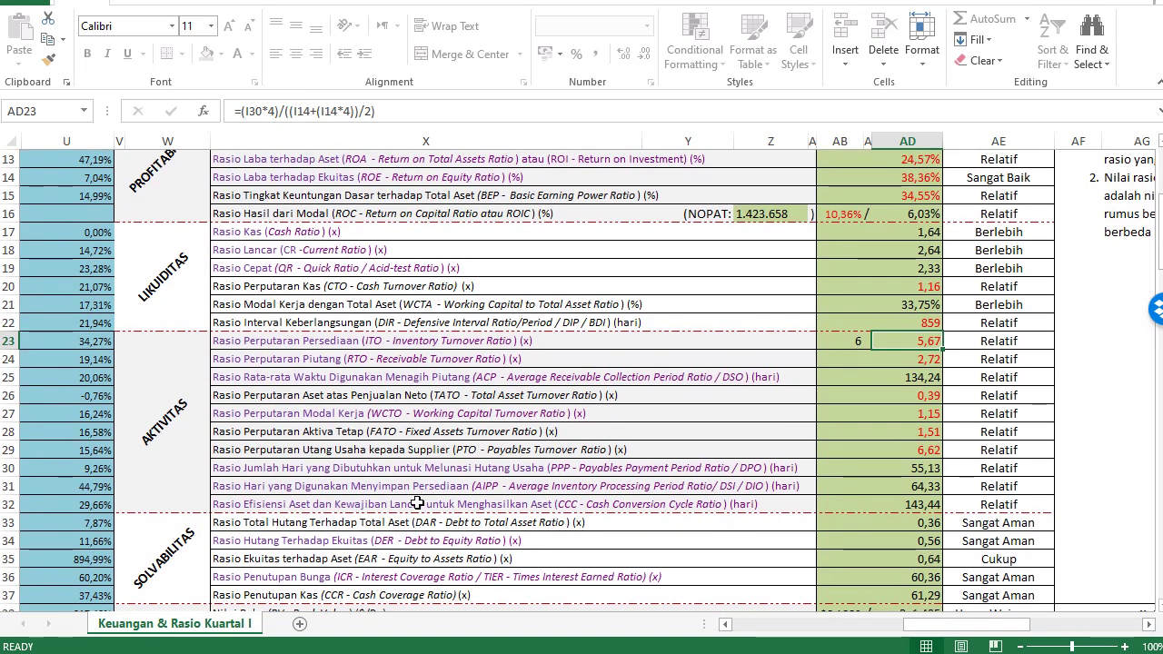
pyautogui.scroll(2, 412, 500)
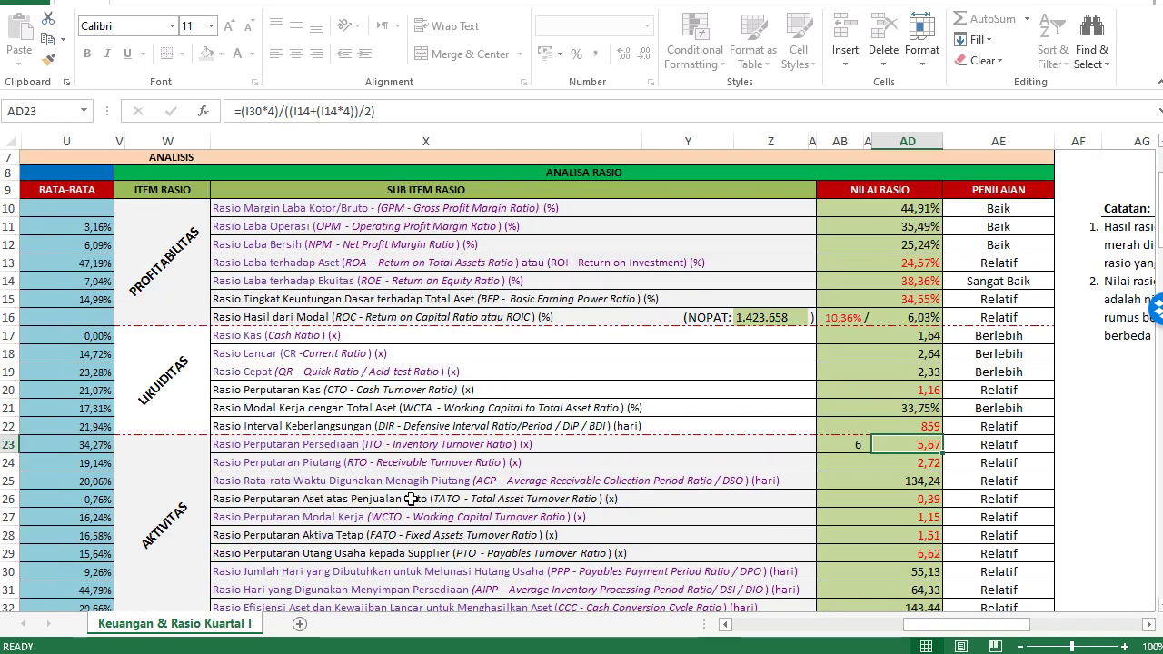
pyautogui.scroll(-5, 158, 381)
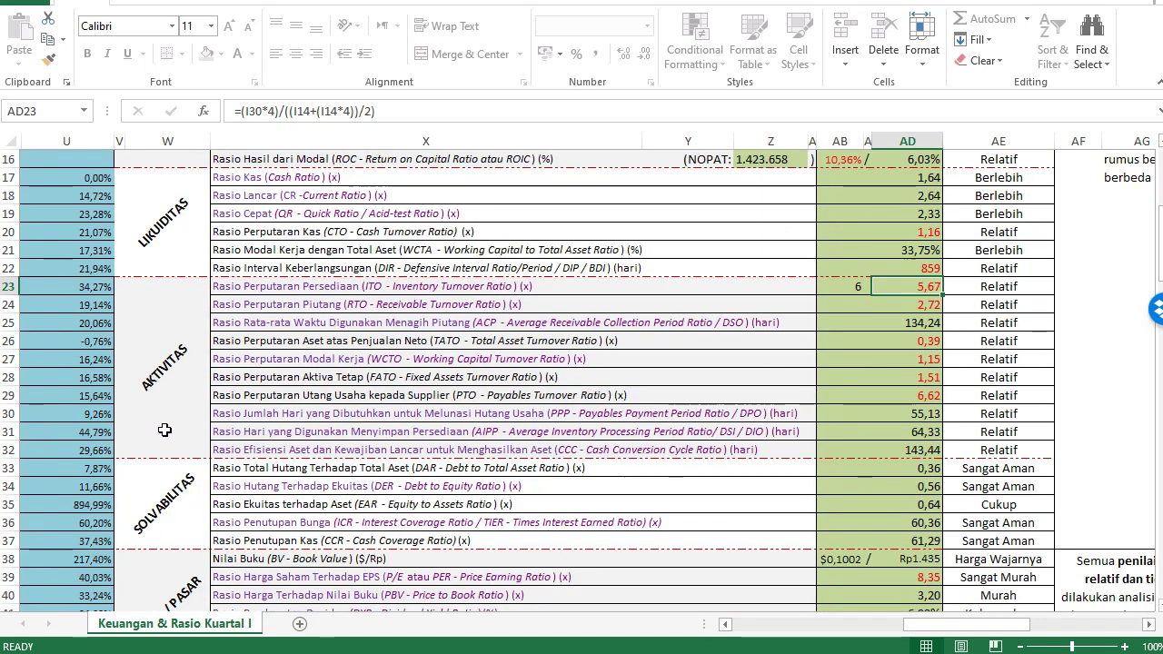
pyautogui.scroll(3, 174, 509)
pyautogui.scroll(3, 175, 515)
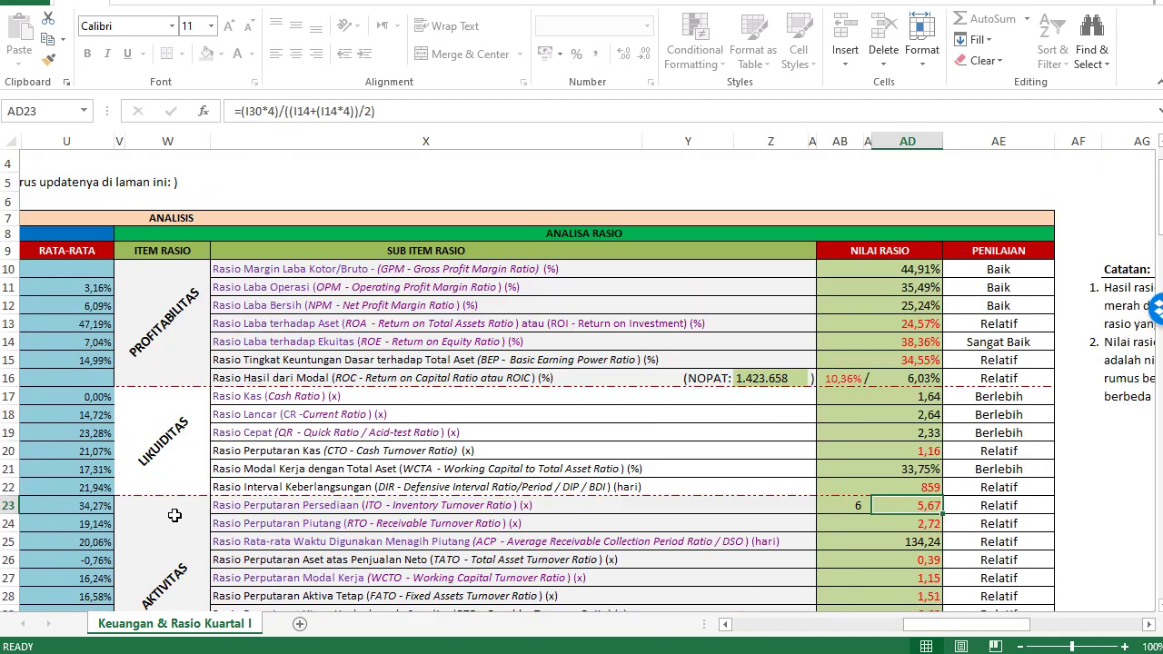
pyautogui.scroll(-2, 170, 354)
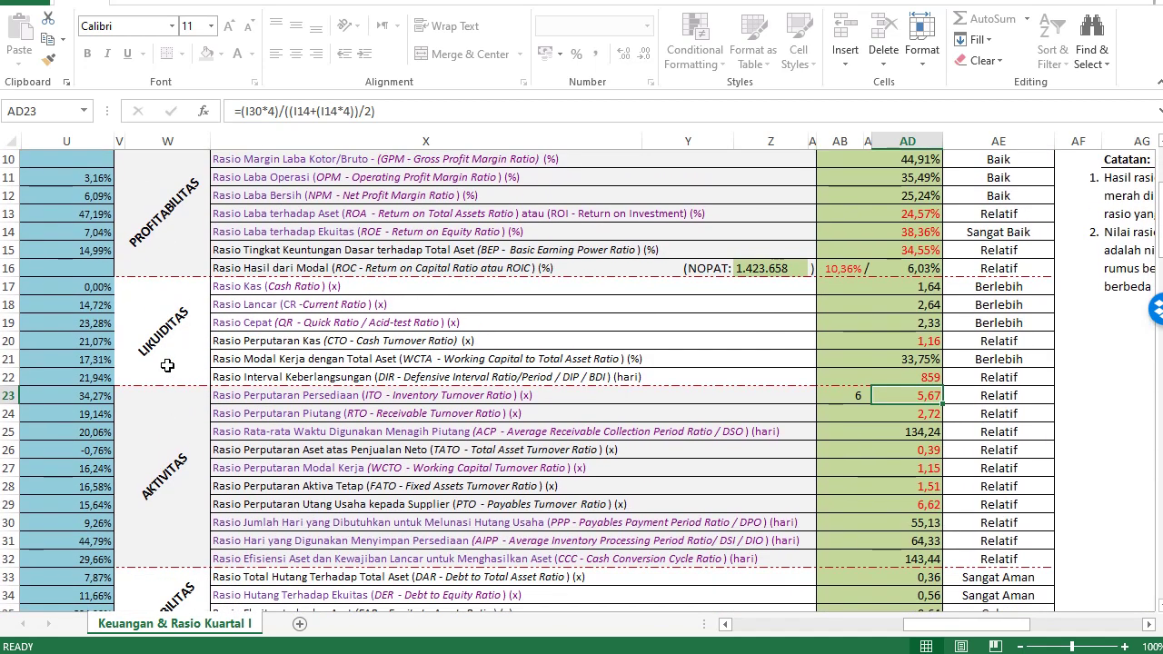
pyautogui.scroll(1, 158, 242)
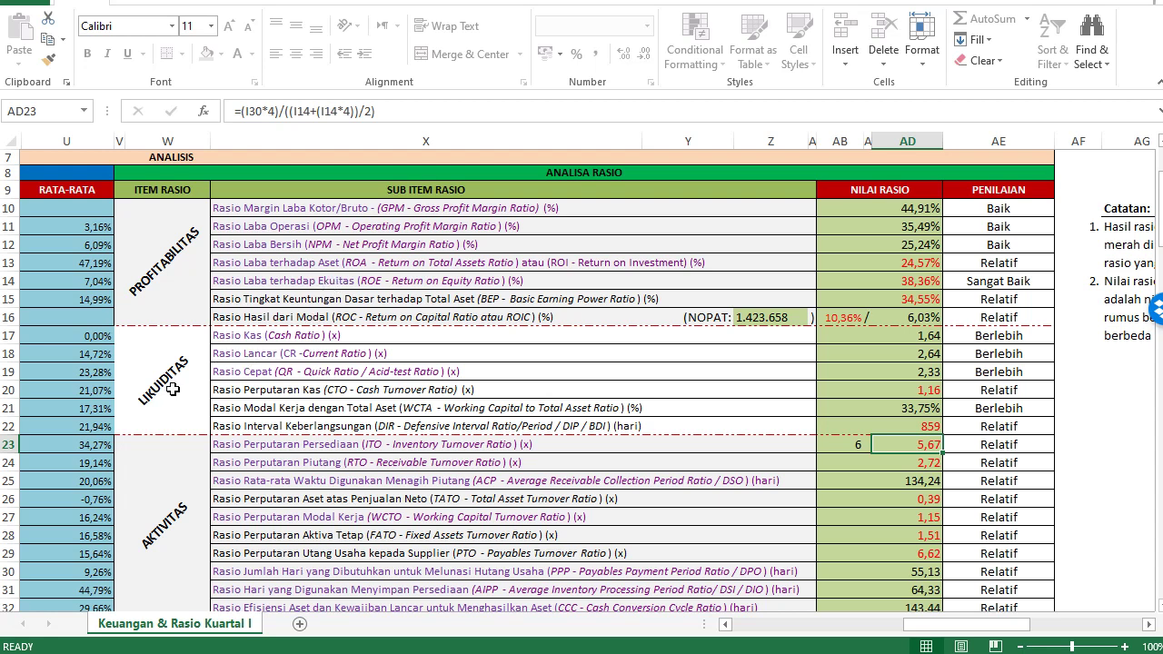
pyautogui.scroll(-2, 169, 390)
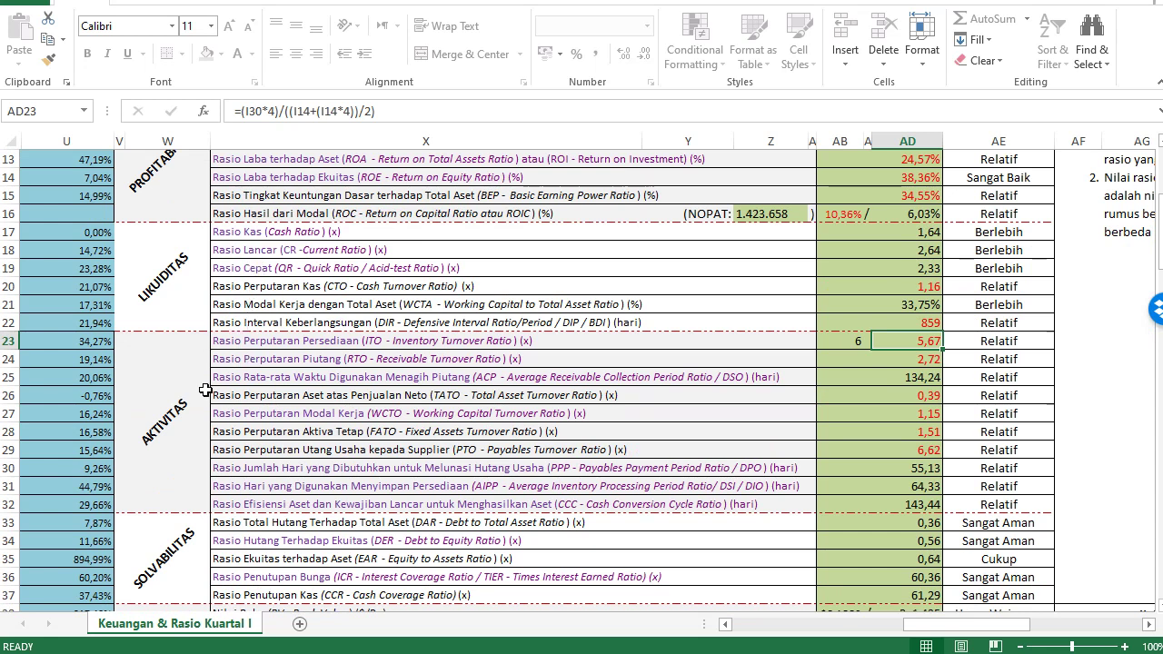
pyautogui.scroll(-1, 205, 390)
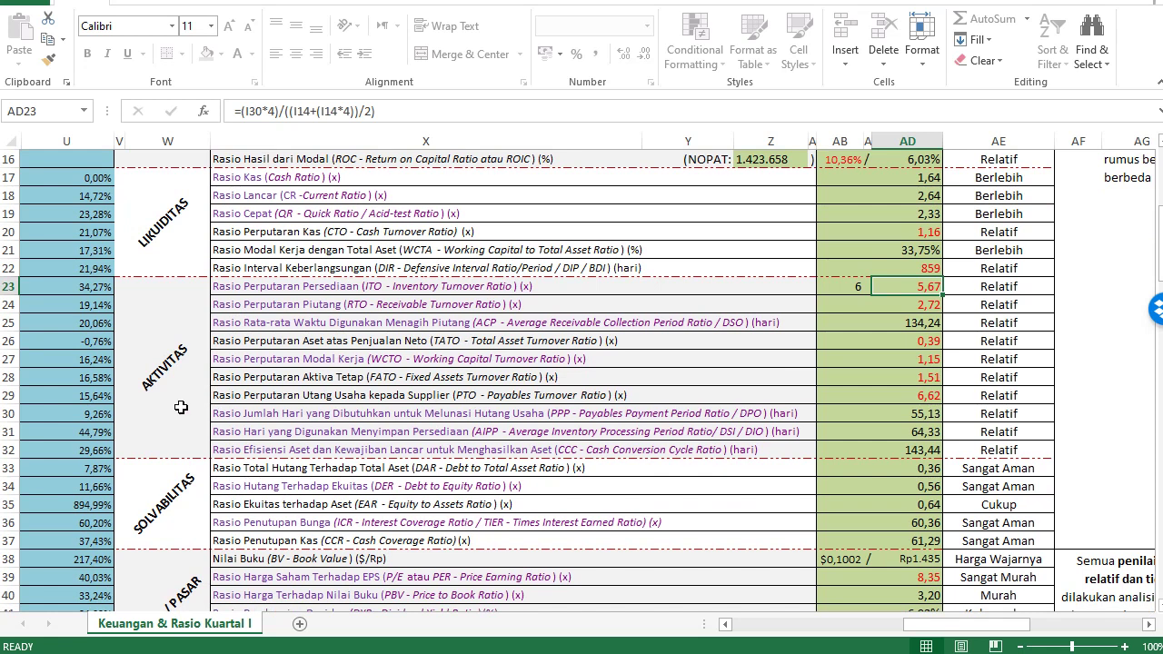
pyautogui.scroll(-1, 177, 399)
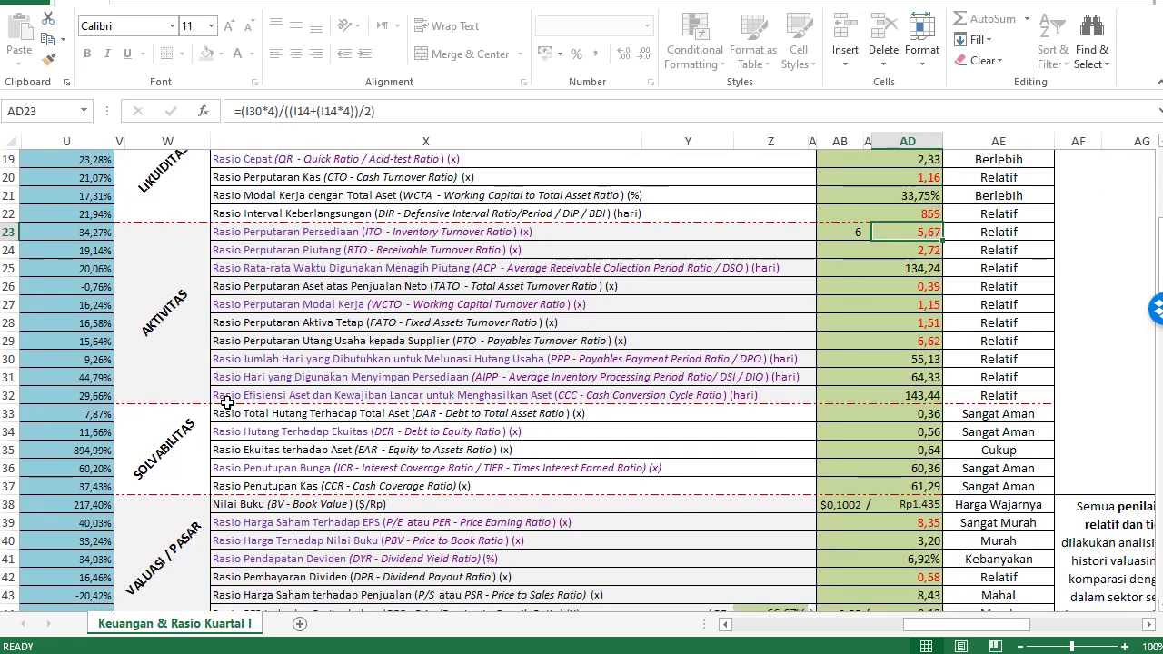
pyautogui.scroll(-2, 226, 404)
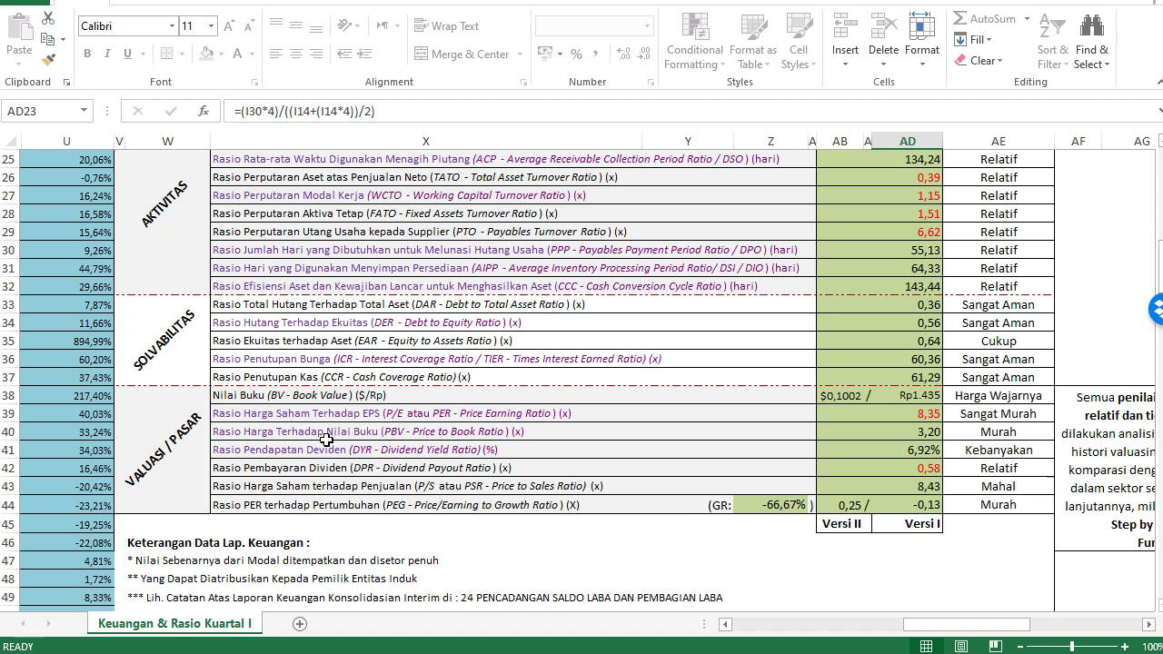
pyautogui.scroll(6, 287, 455)
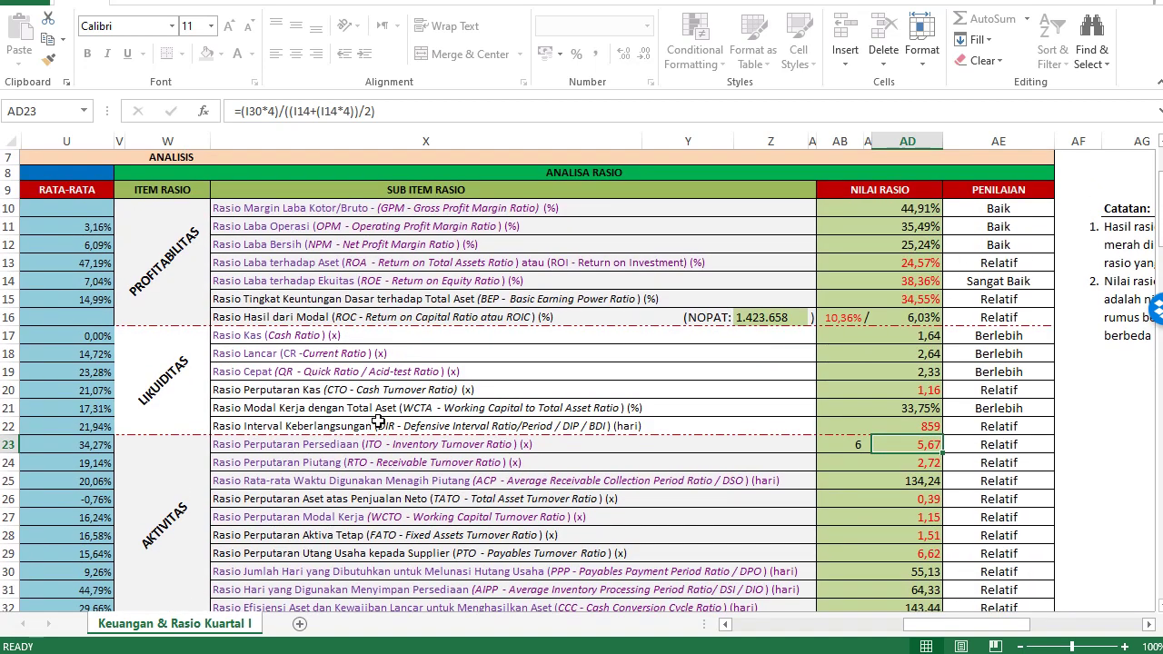
pyautogui.scroll(-1, 400, 423)
pyautogui.scroll(-1, 399, 422)
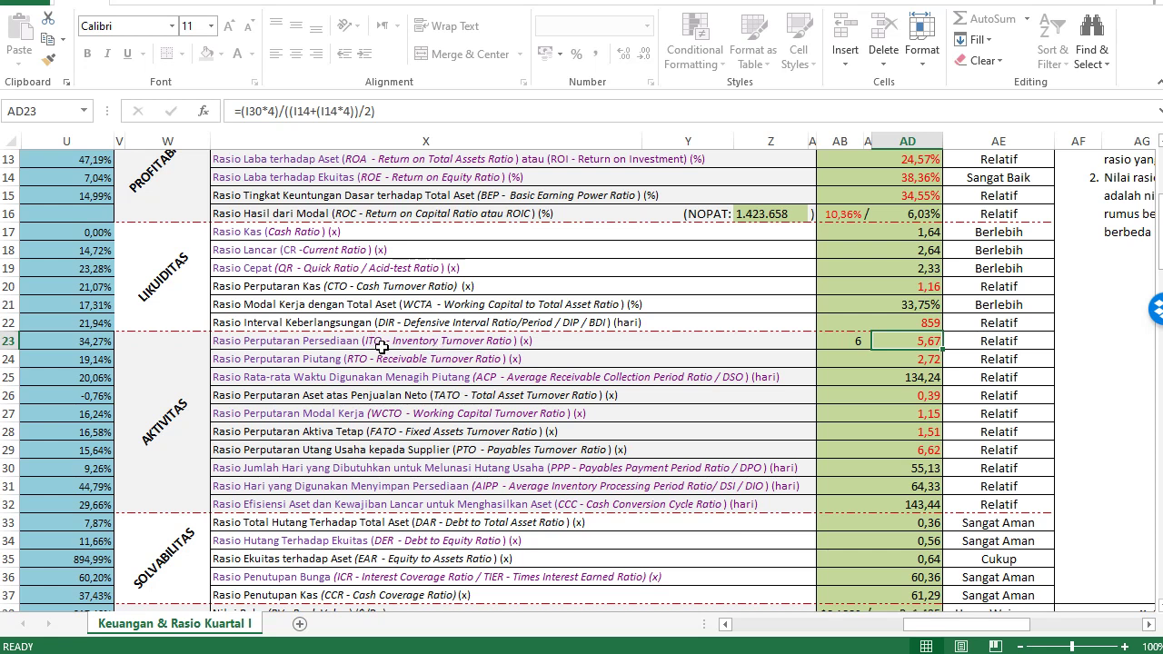
# Compare the Inventory Turnover Ratio formulas in AB23 and AD23, checking the Average Inventory Processing Period row in between.
pyautogui.click(847, 340)
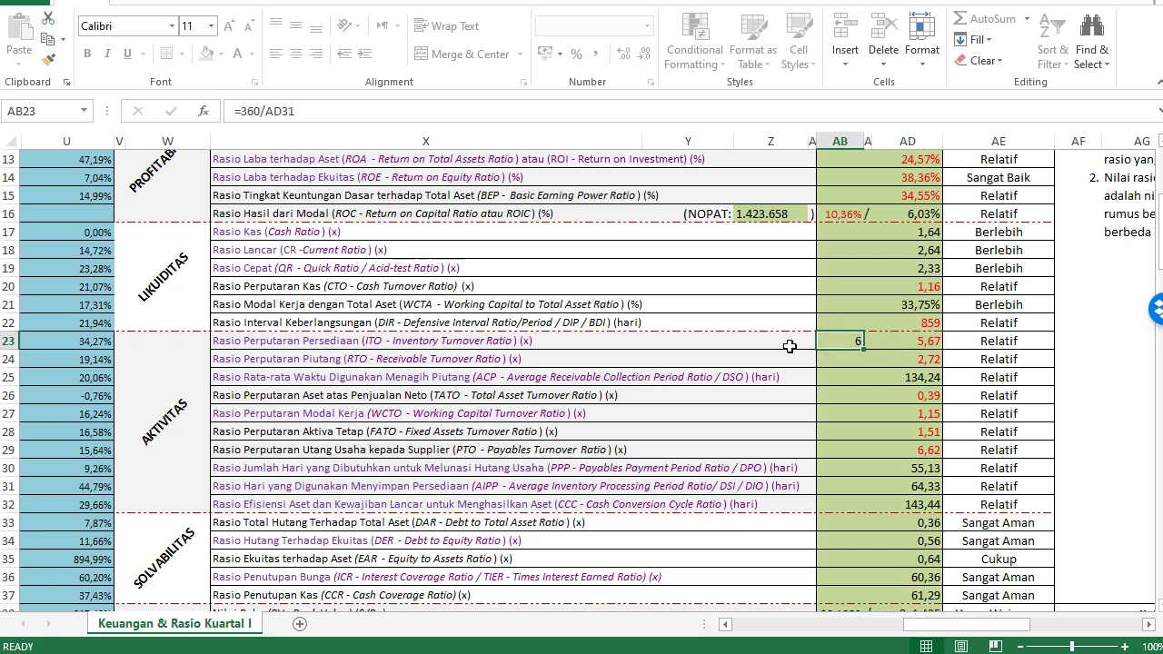
pyautogui.click(919, 346)
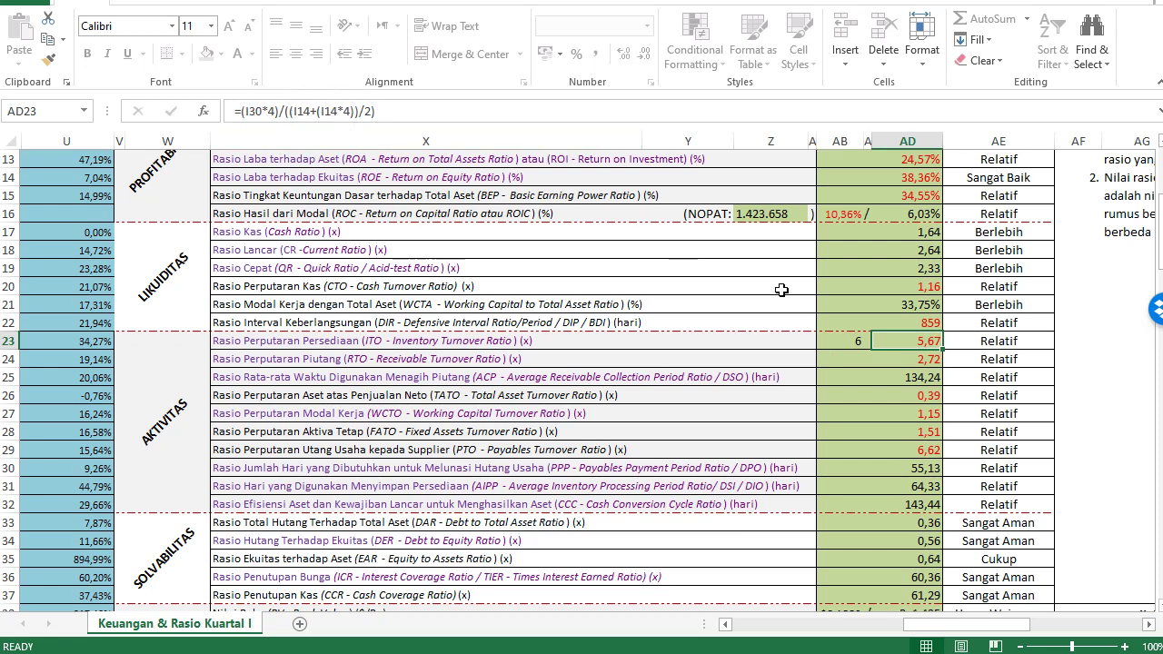
pyautogui.click(849, 338)
pyautogui.click(906, 344)
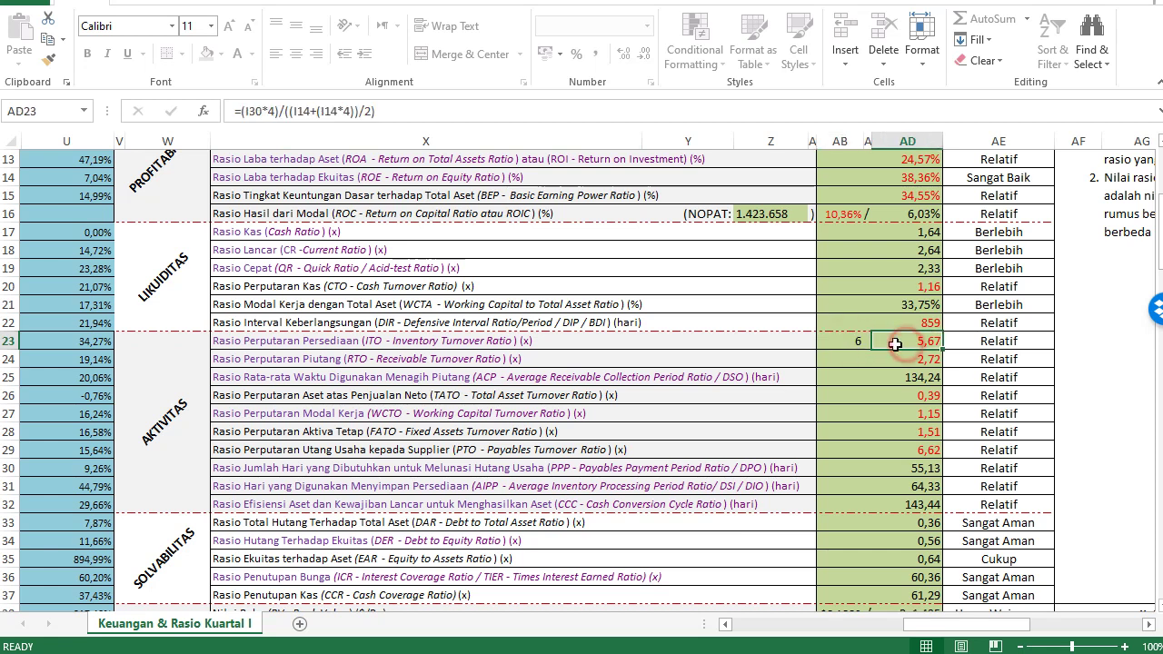
pyautogui.click(840, 339)
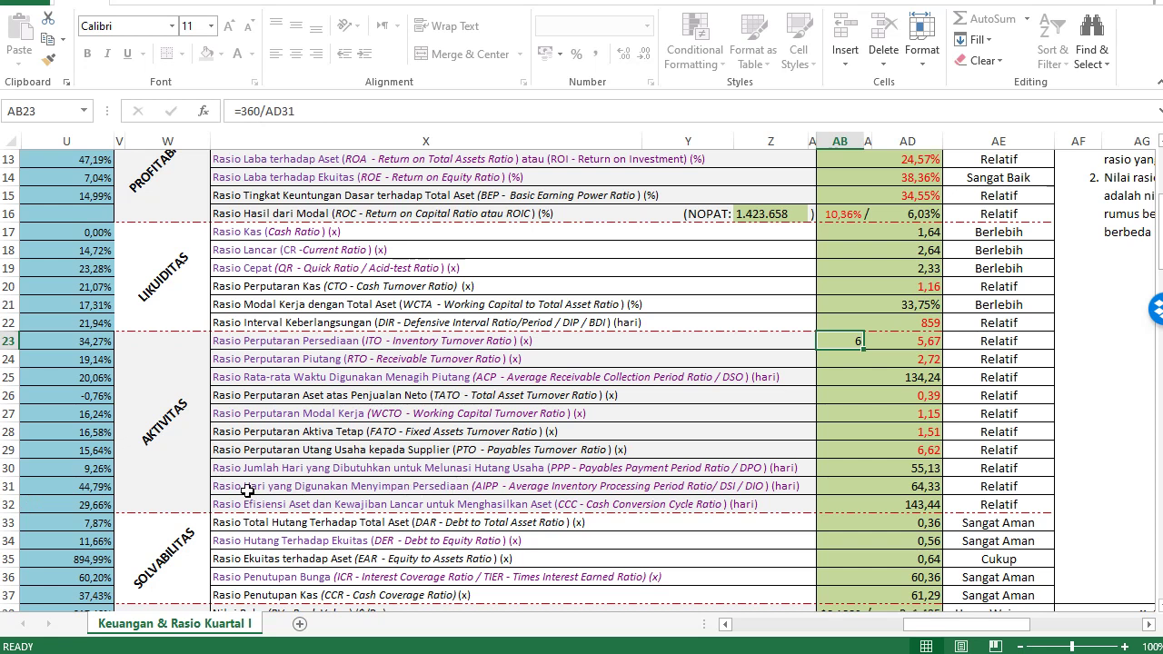
pyautogui.click(366, 491)
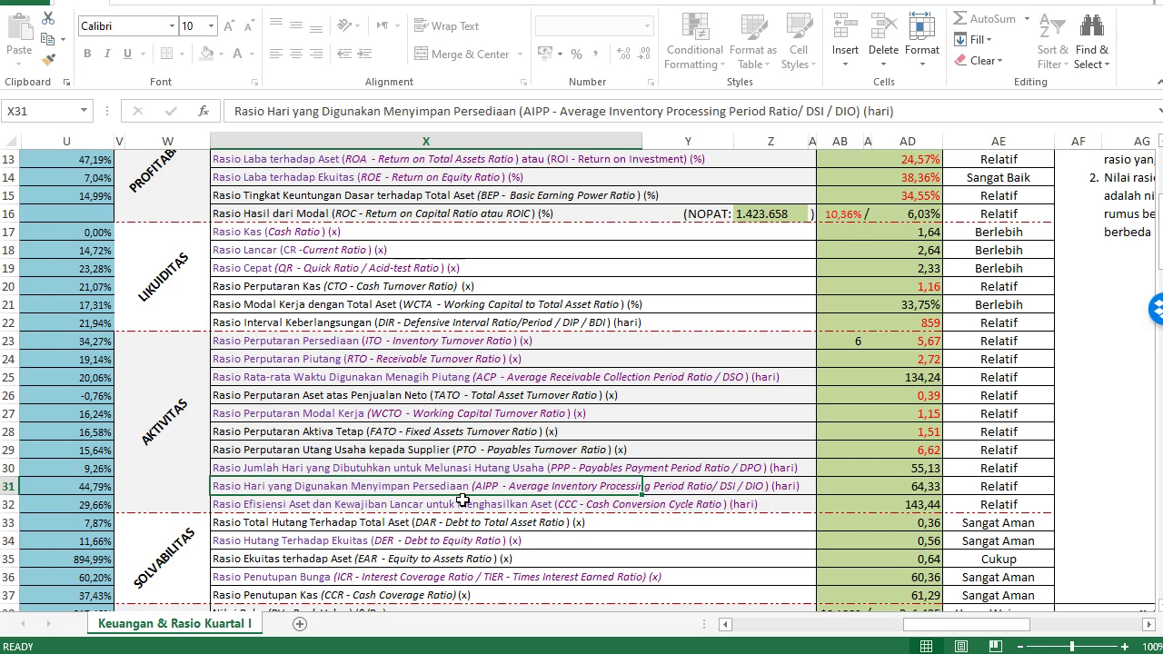
pyautogui.click(924, 489)
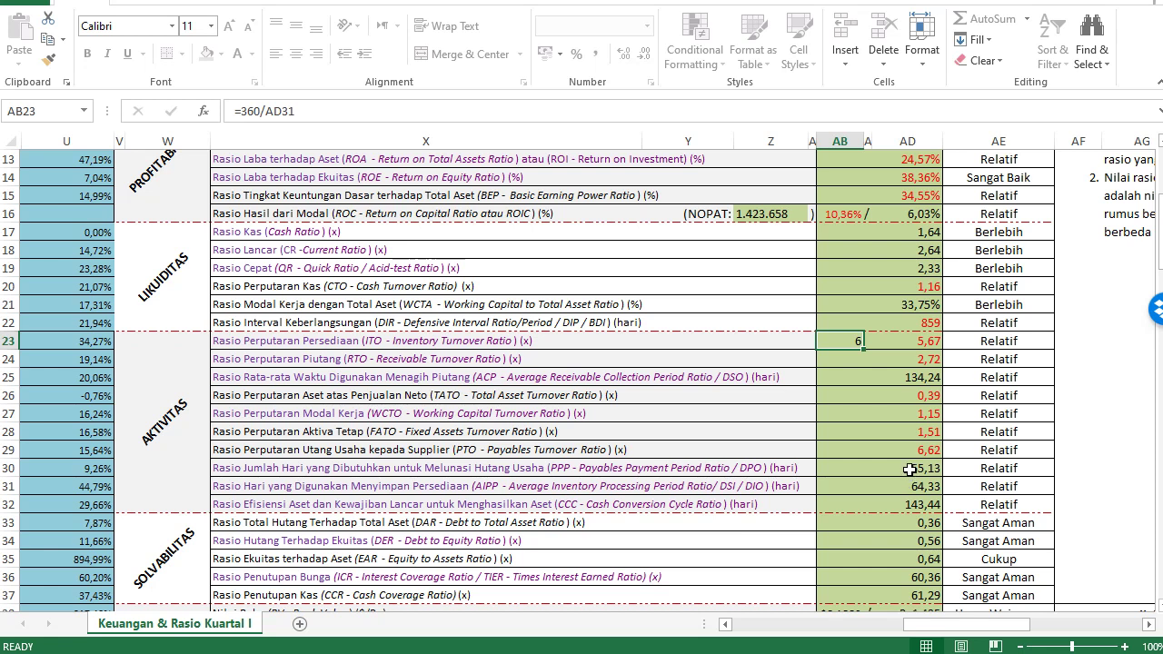
pyautogui.click(915, 343)
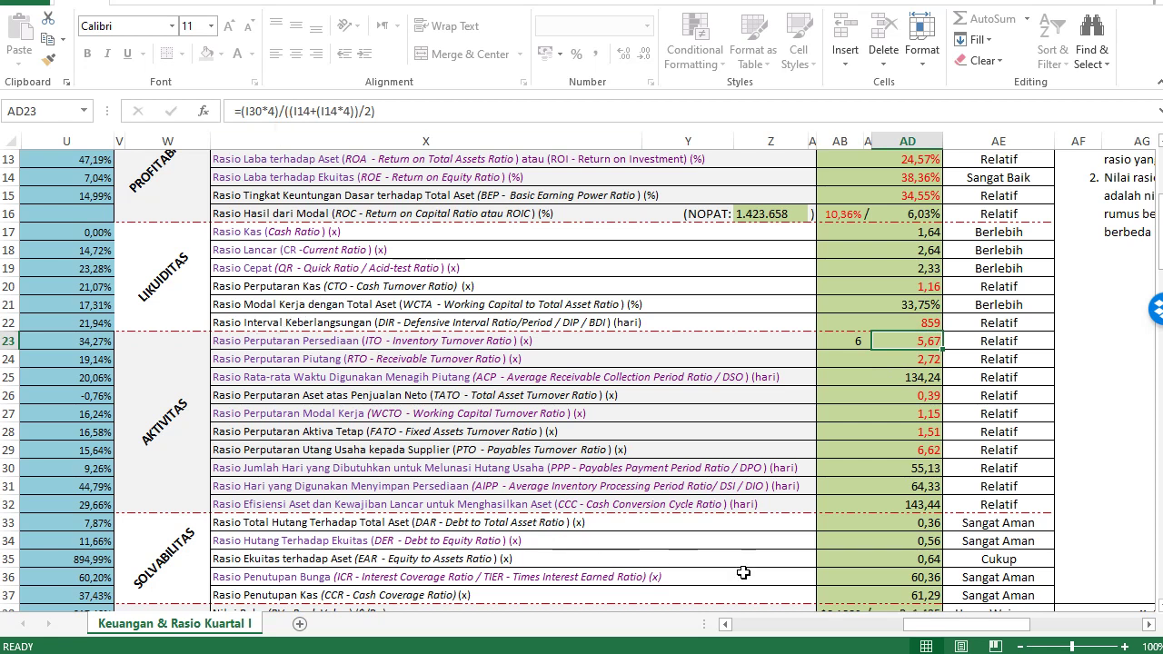
# Examine the Inventories and Cost of Goods Sold rows that feed the Inventory Turnover Ratio formula in the financial statement data.
pyautogui.moveTo(917, 631); pyautogui.dragTo(601, 570)
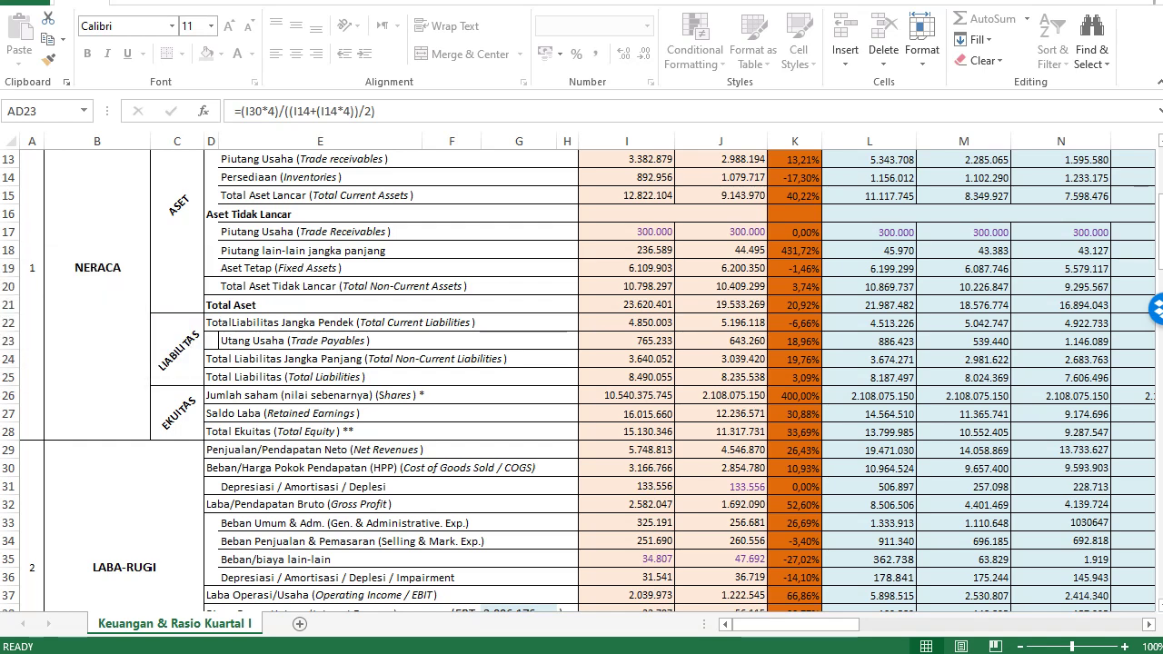
pyautogui.hotkey('alt', 'Tab')
pyautogui.hotkey('alt', 'Tab')
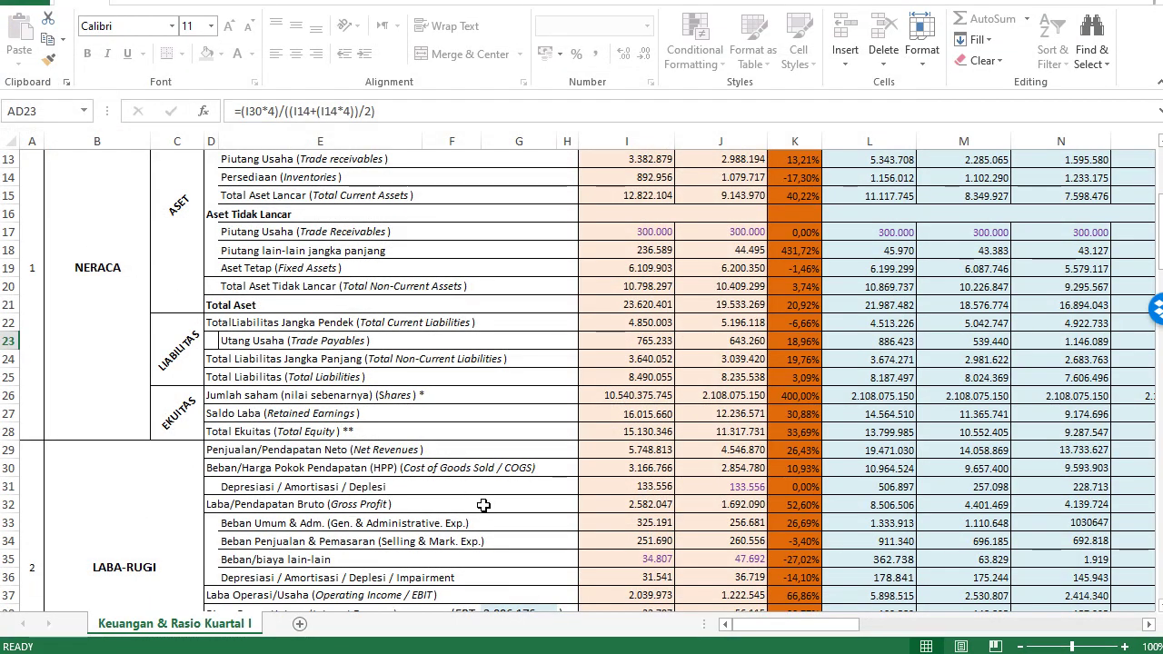
pyautogui.scroll(-2, 109, 541)
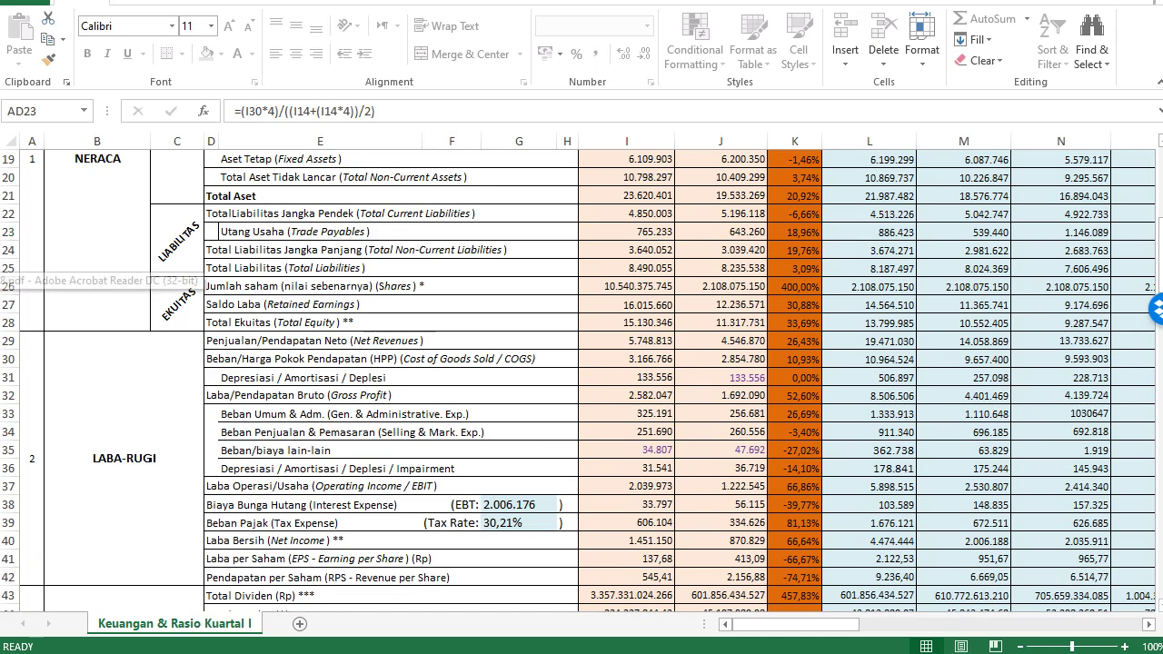
# Switch to the PTBA 1Q 2018.pdf report in Acrobat Reader and look back through the statement of financial position to its assets page.
pyautogui.click(1, 280)
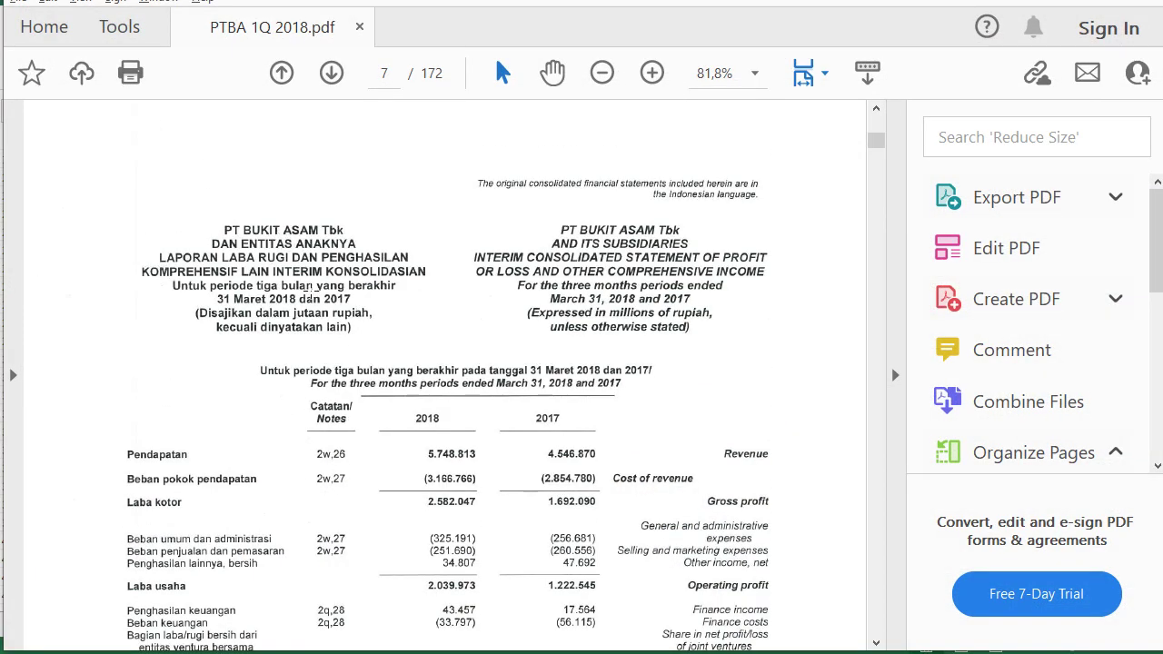
pyautogui.scroll(3, 490, 365)
pyautogui.scroll(5, 489, 365)
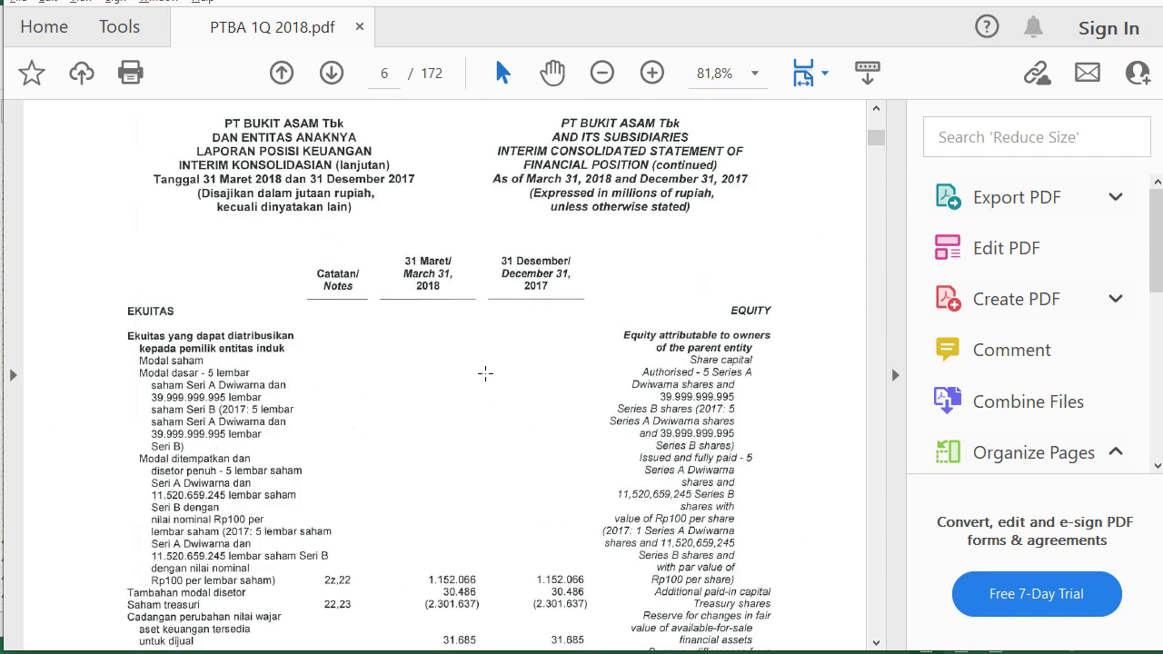
pyautogui.scroll(8, 483, 383)
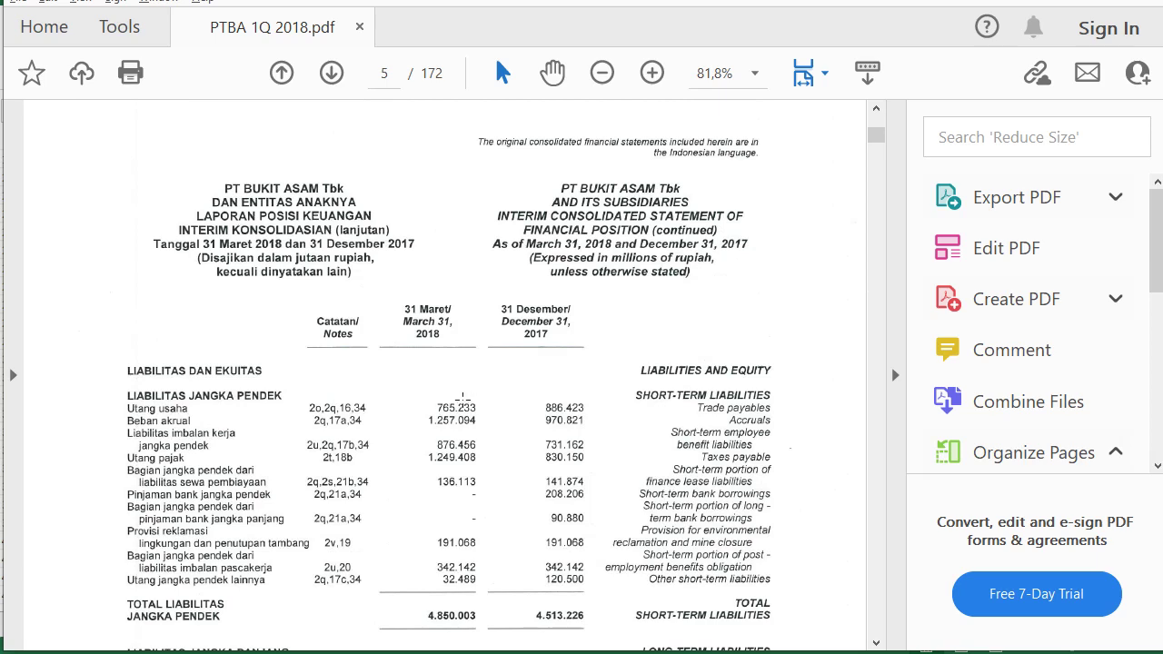
pyautogui.scroll(9, 441, 416)
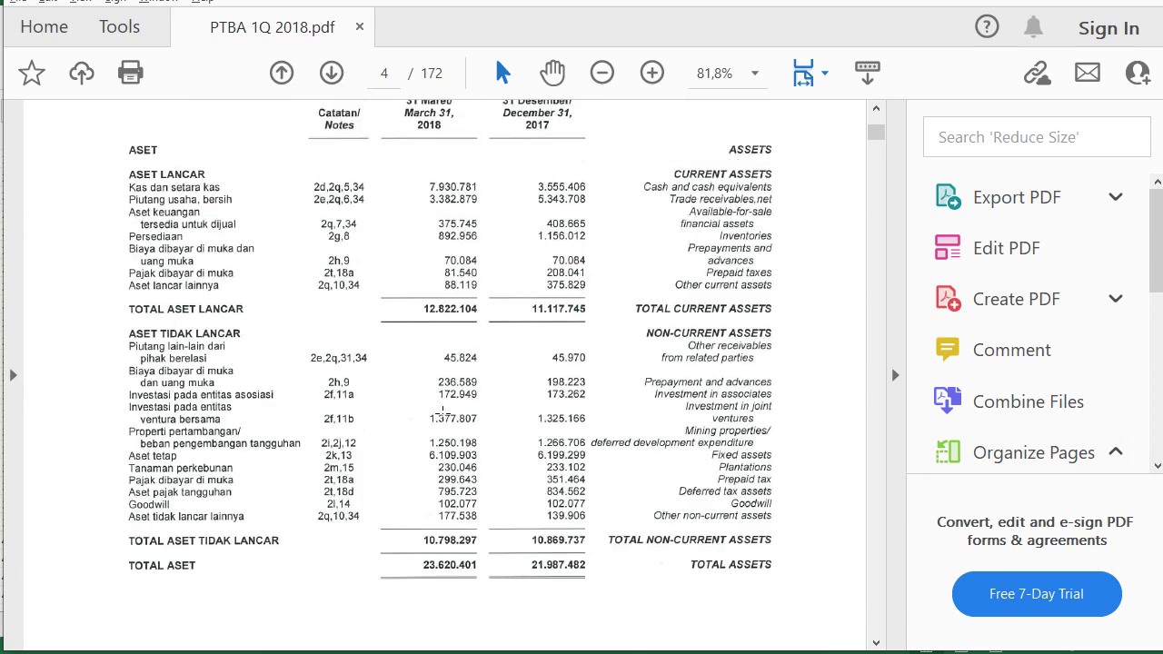
# Find the cost of revenue line in the consolidated statement of profit or loss on page 7 of the report.
pyautogui.scroll(-3, 445, 408)
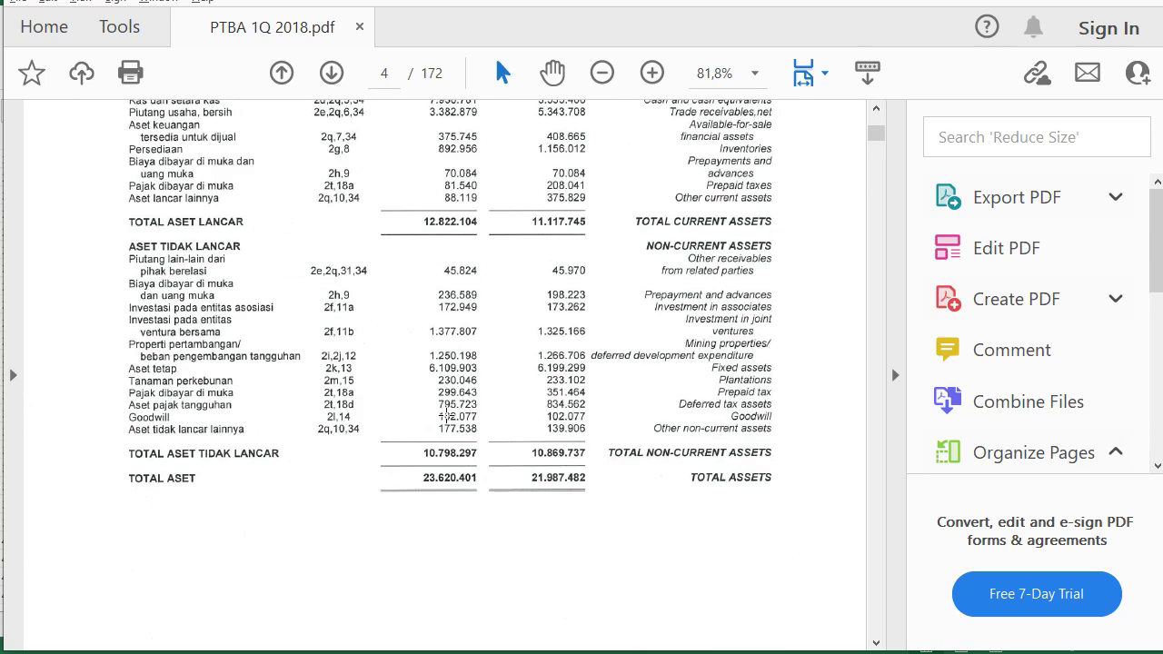
pyautogui.scroll(-9, 446, 418)
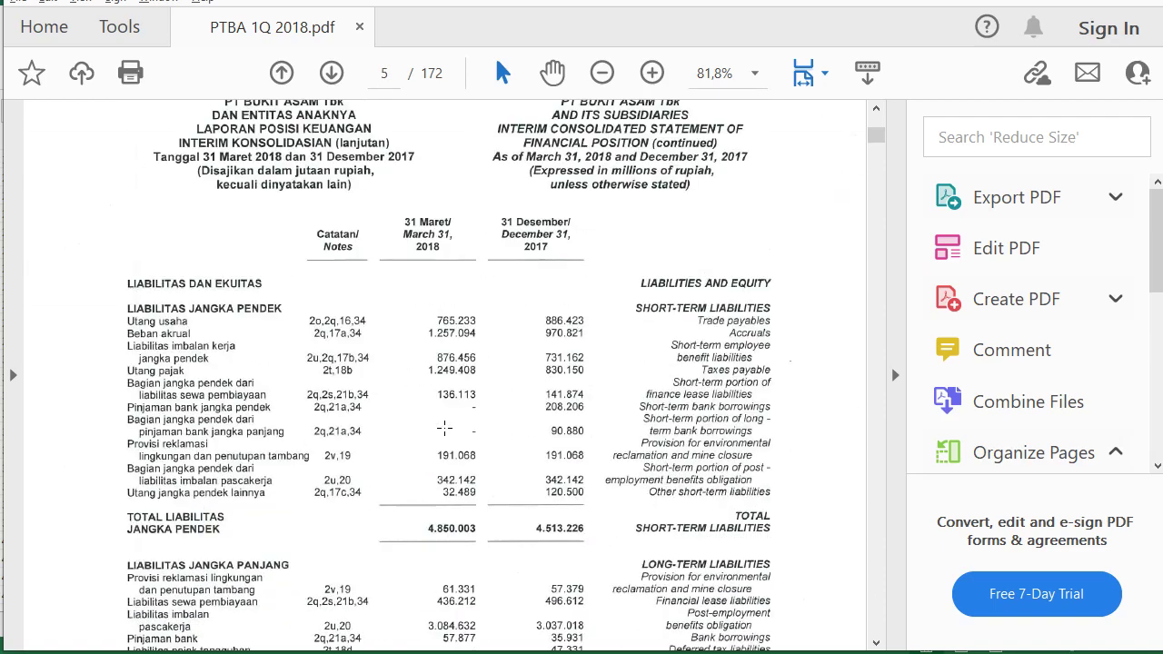
pyautogui.scroll(-12, 445, 427)
pyautogui.scroll(-10, 424, 459)
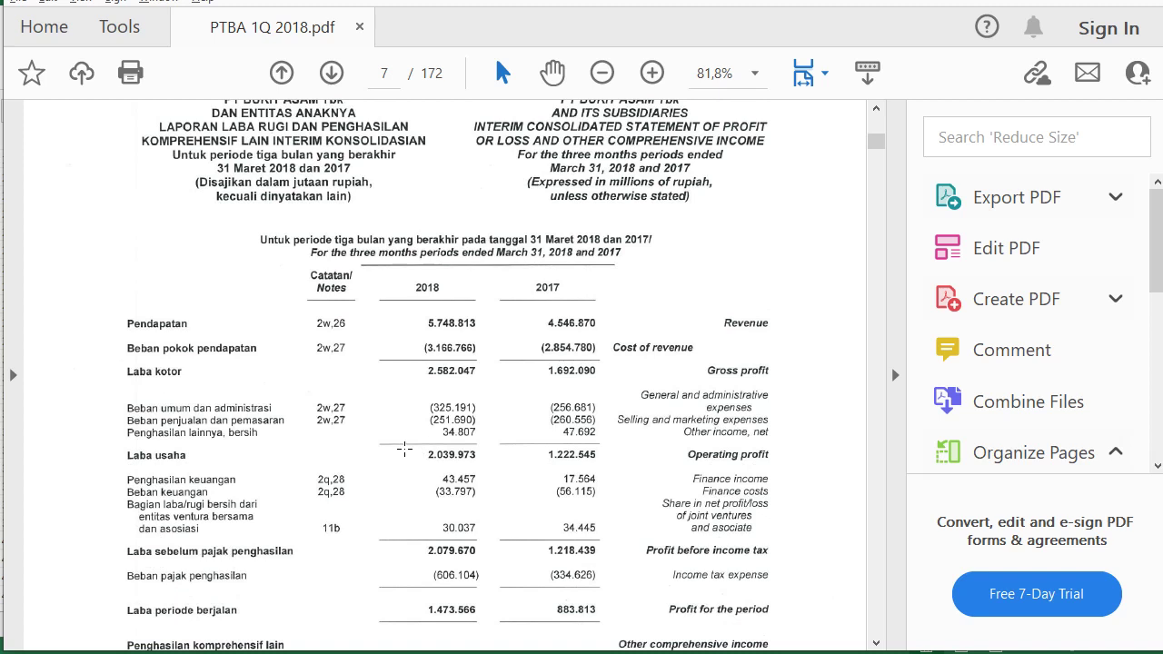
pyautogui.scroll(-3, 404, 449)
pyautogui.scroll(5, 404, 449)
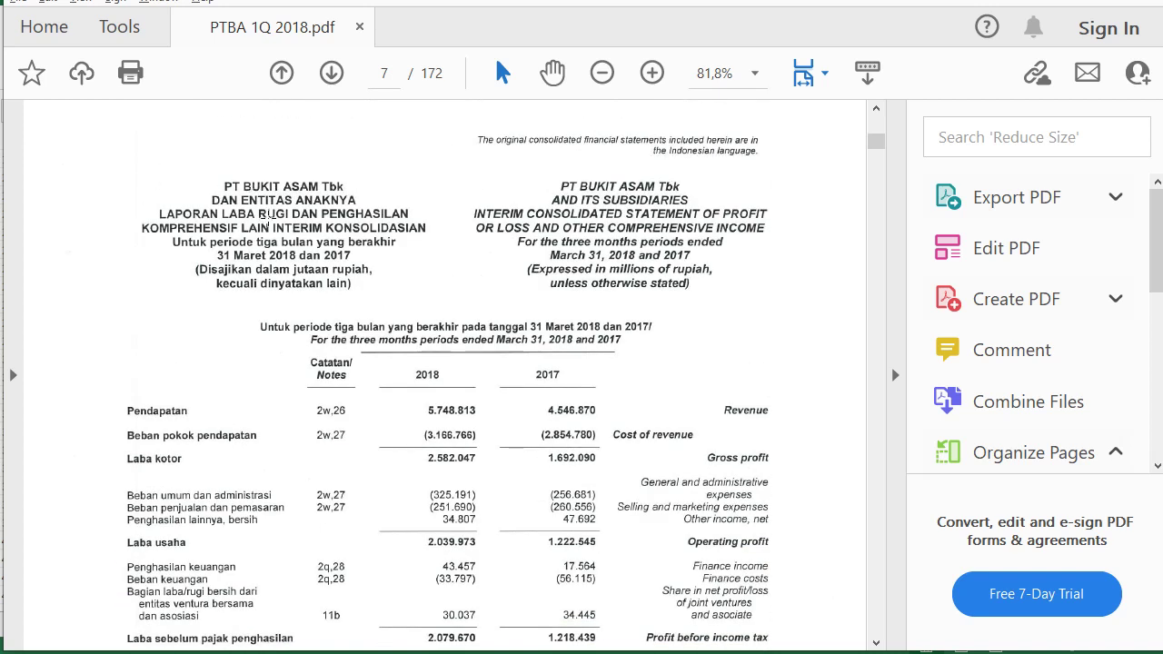
pyautogui.scroll(-2, 341, 340)
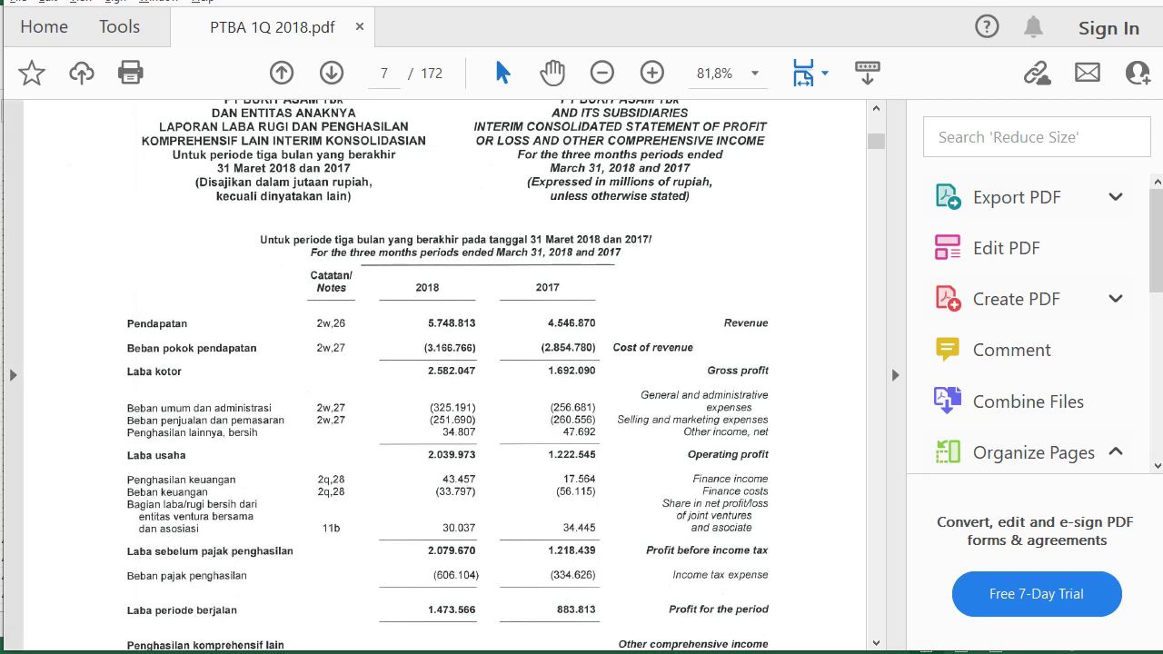
# Compare the report's cost of revenue with the Cost of Goods Sold row in the Excel workbook.
pyautogui.hotkey('alt', 'Tab')
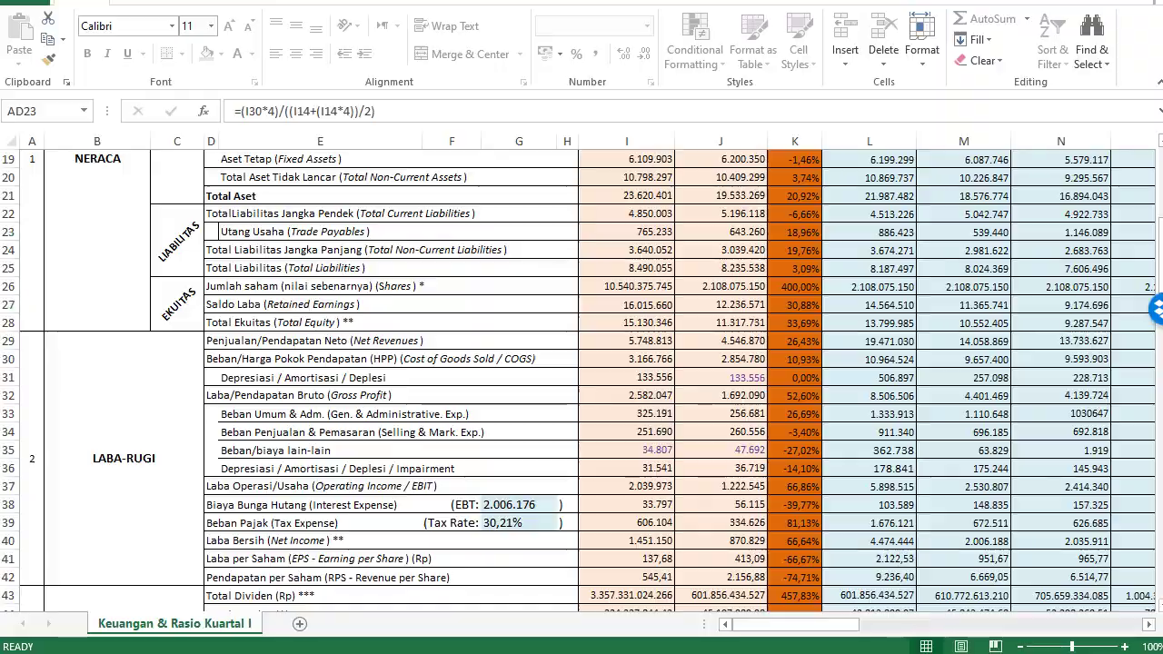
pyautogui.hotkey('alt', 'Tab')
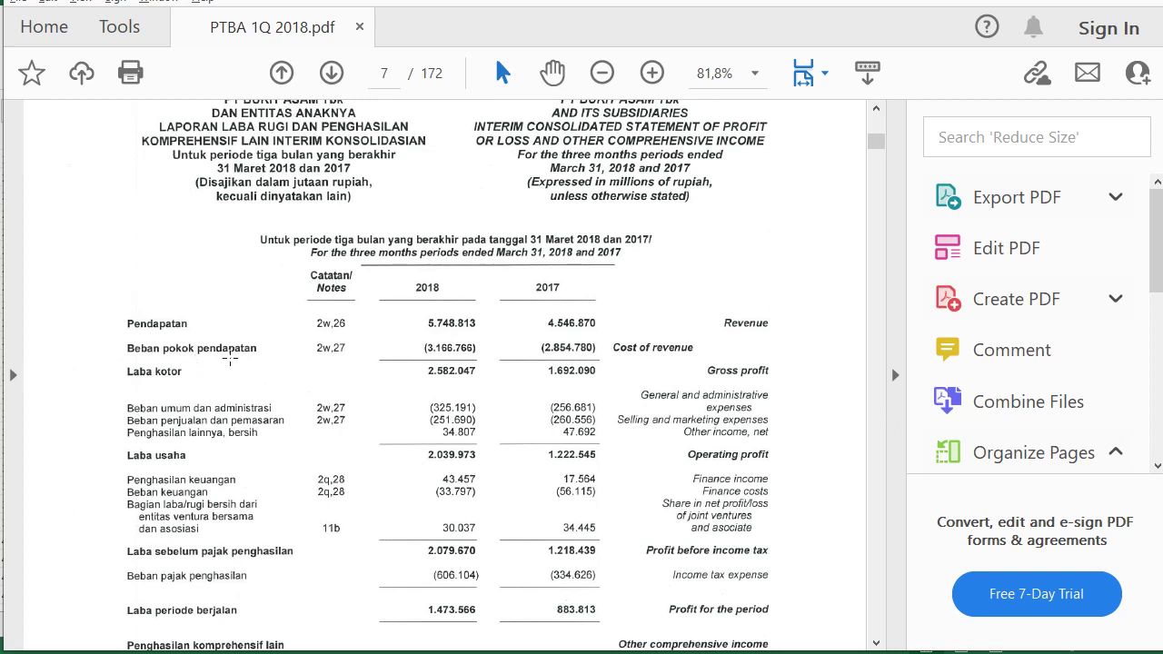
pyautogui.scroll(1, 249, 320)
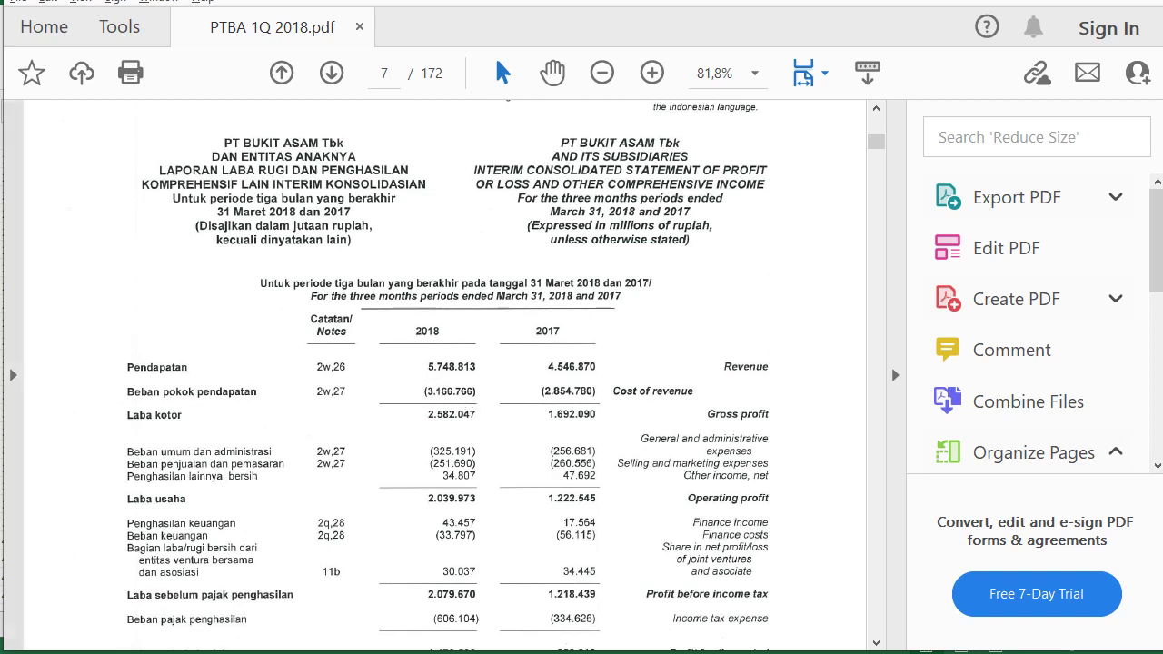
pyautogui.hotkey('alt', 'Tab')
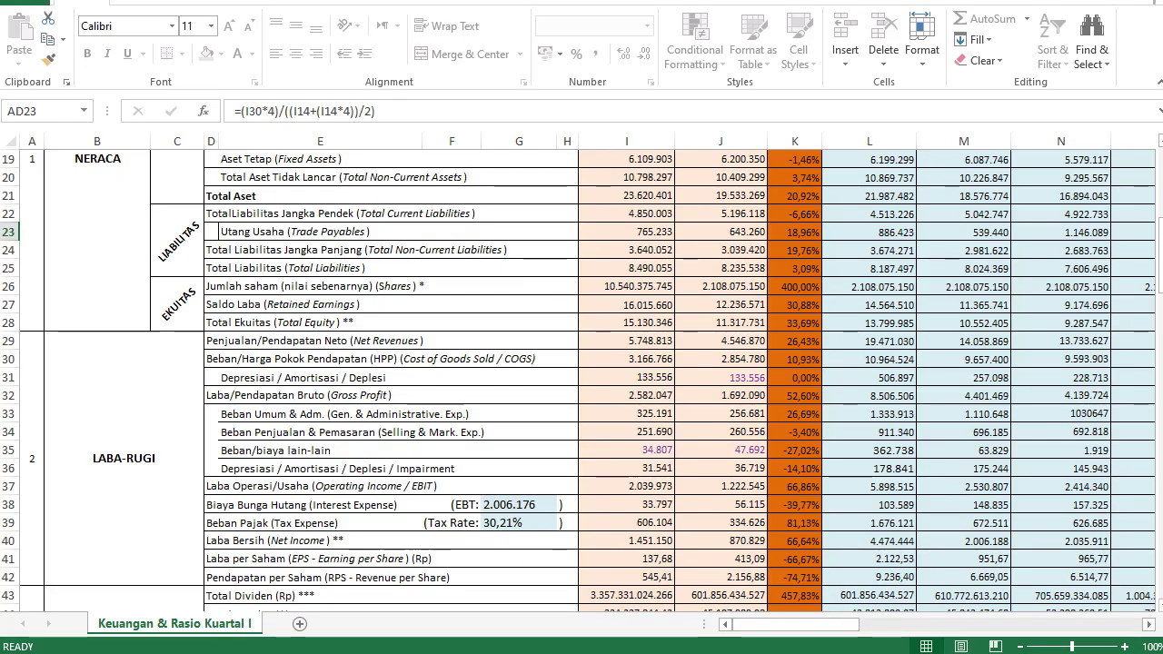
# Trace the AD23 formula's references to the 1Q 2018 Cost of Goods Sold and Inventories values in the financial data.
pyautogui.scroll(4, 406, 391)
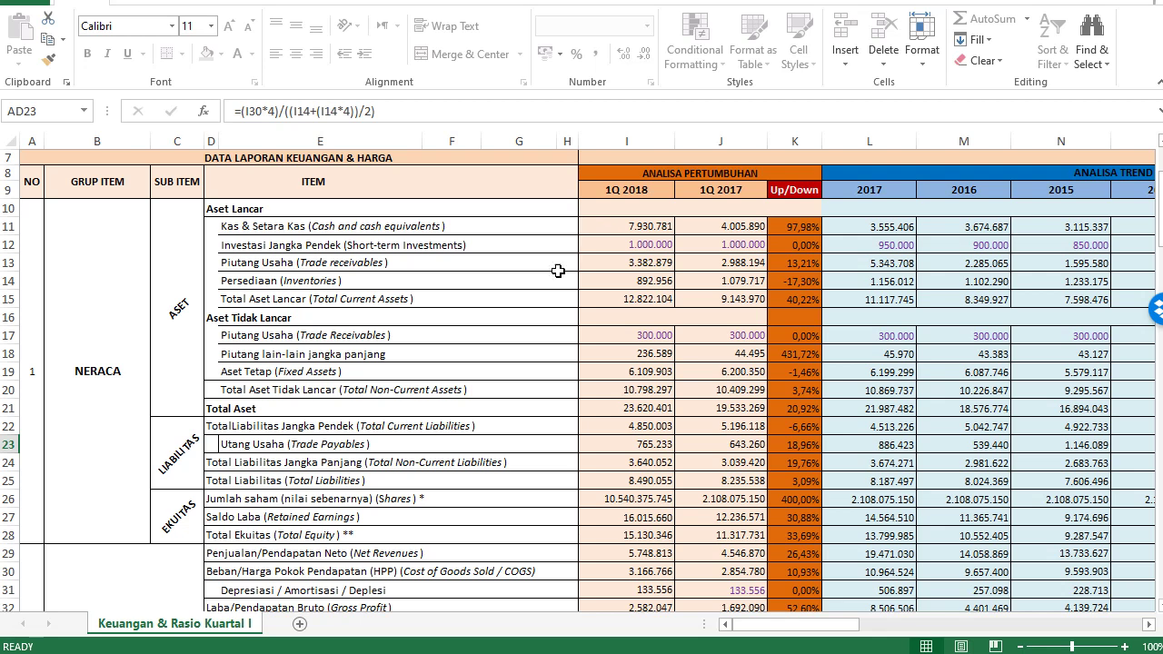
pyautogui.scroll(-2, 441, 431)
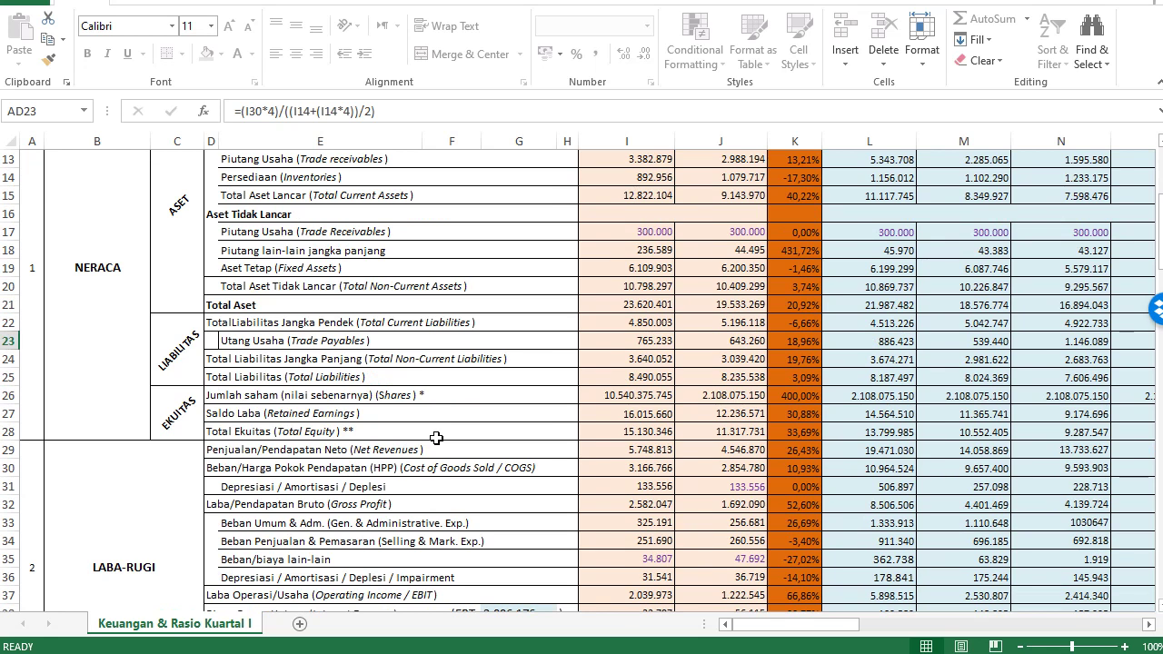
pyautogui.scroll(-1, 459, 472)
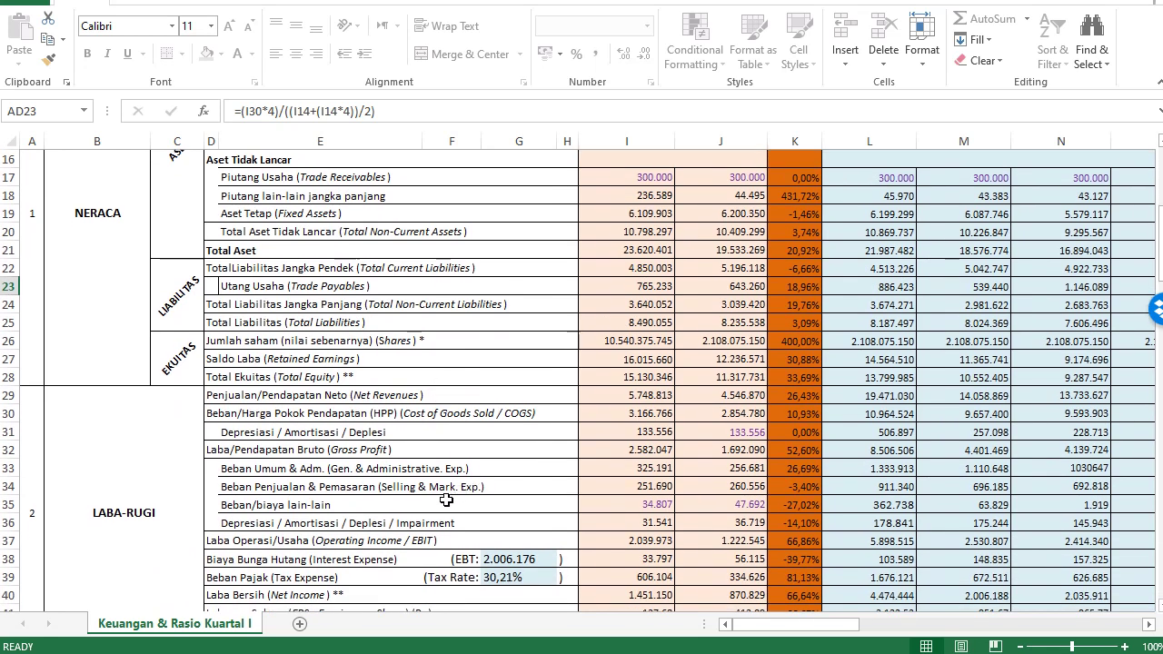
pyautogui.scroll(-1, 427, 505)
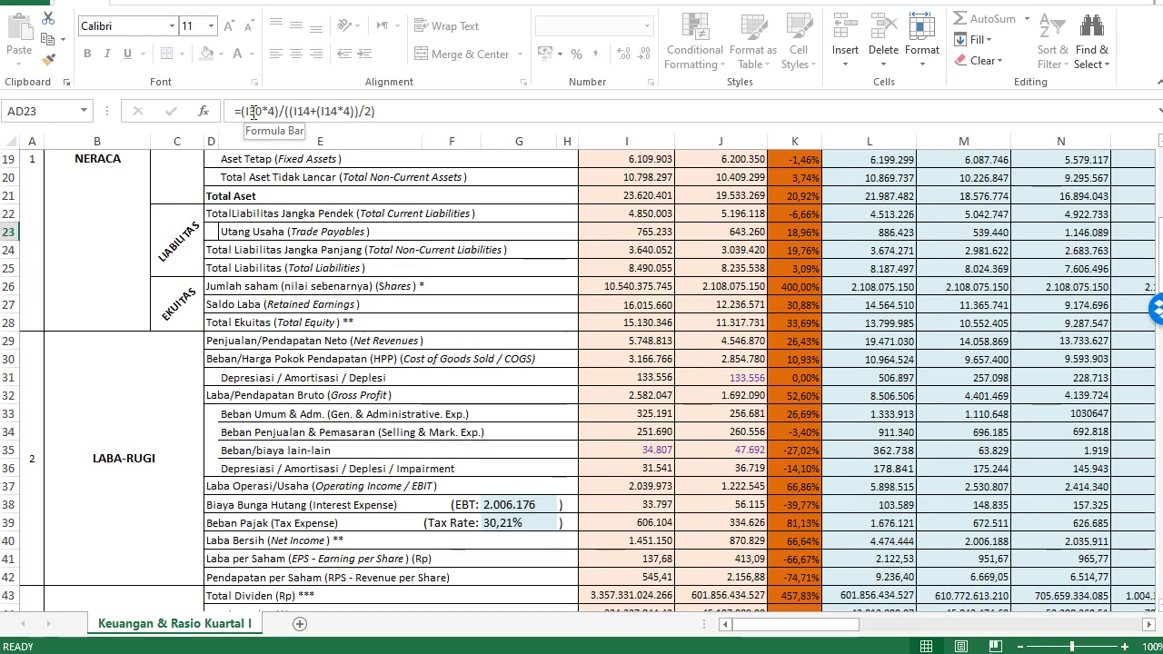
pyautogui.moveTo(791, 625); pyautogui.dragTo(609, 641)
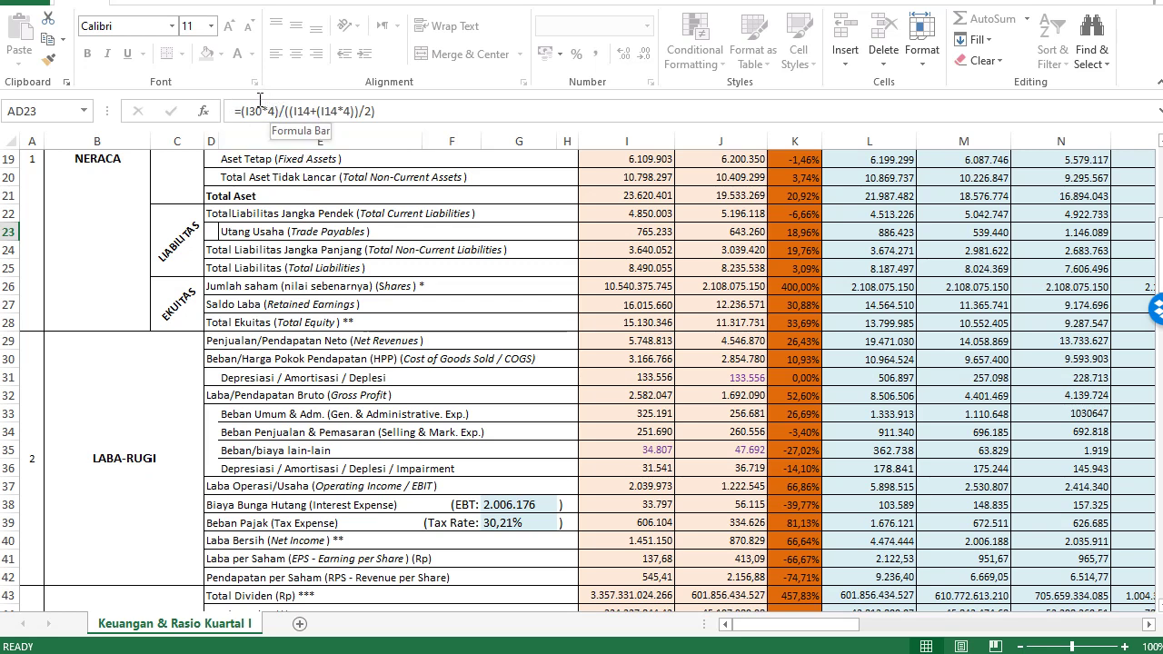
pyautogui.scroll(6, 527, 272)
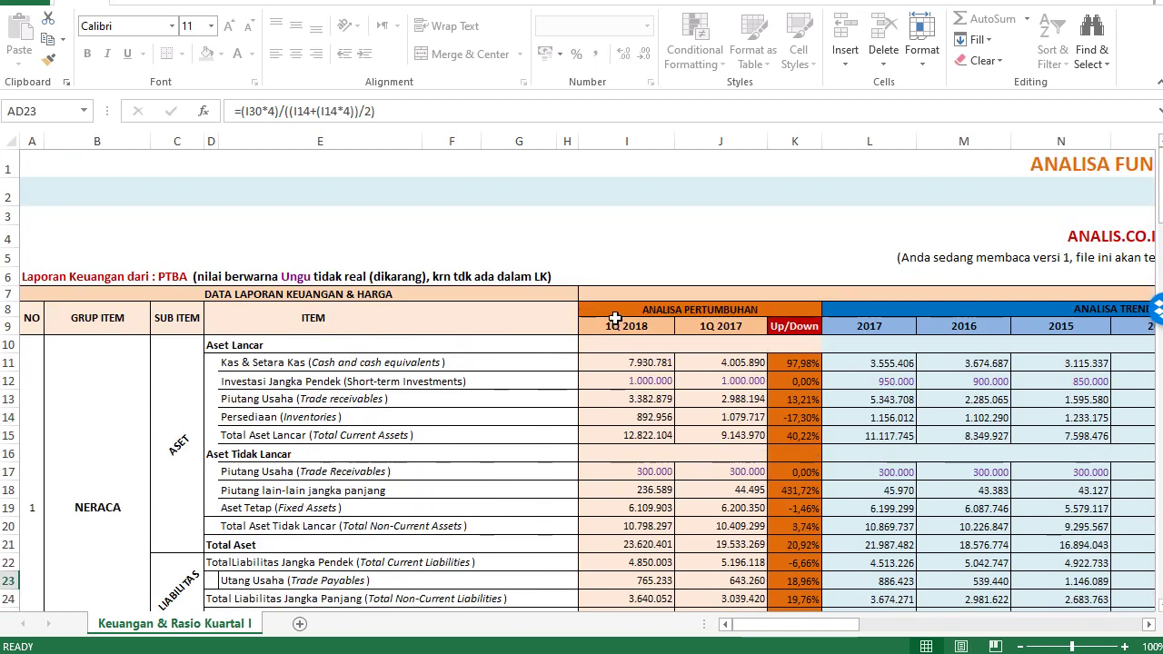
pyautogui.scroll(-3, 305, 435)
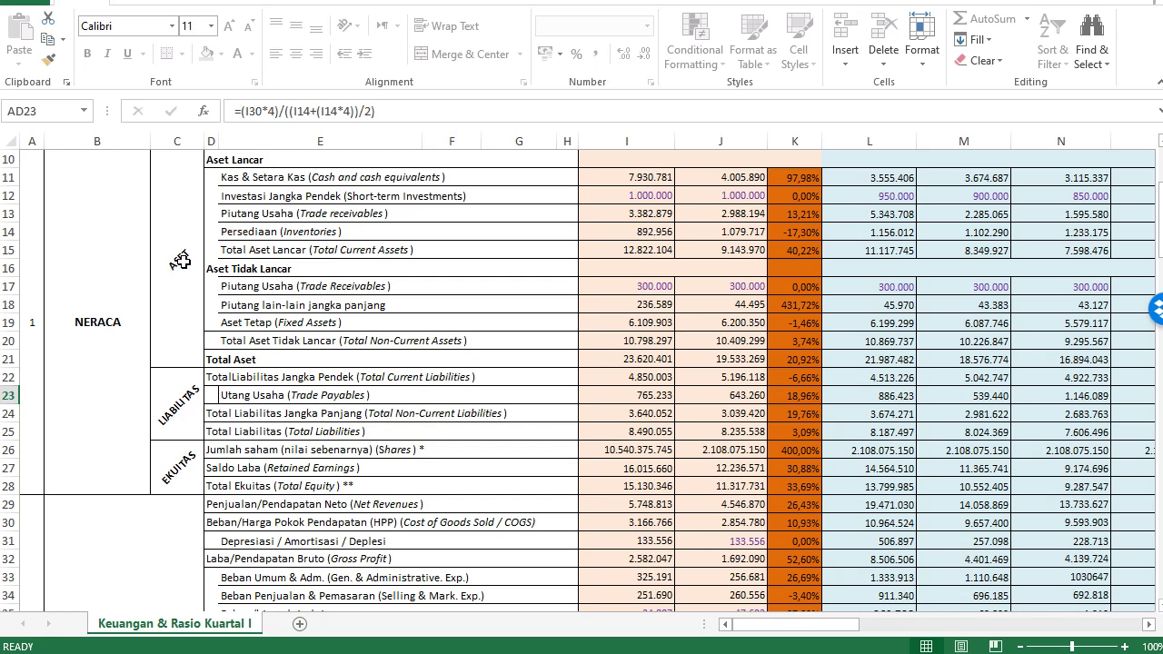
pyautogui.scroll(1, 184, 265)
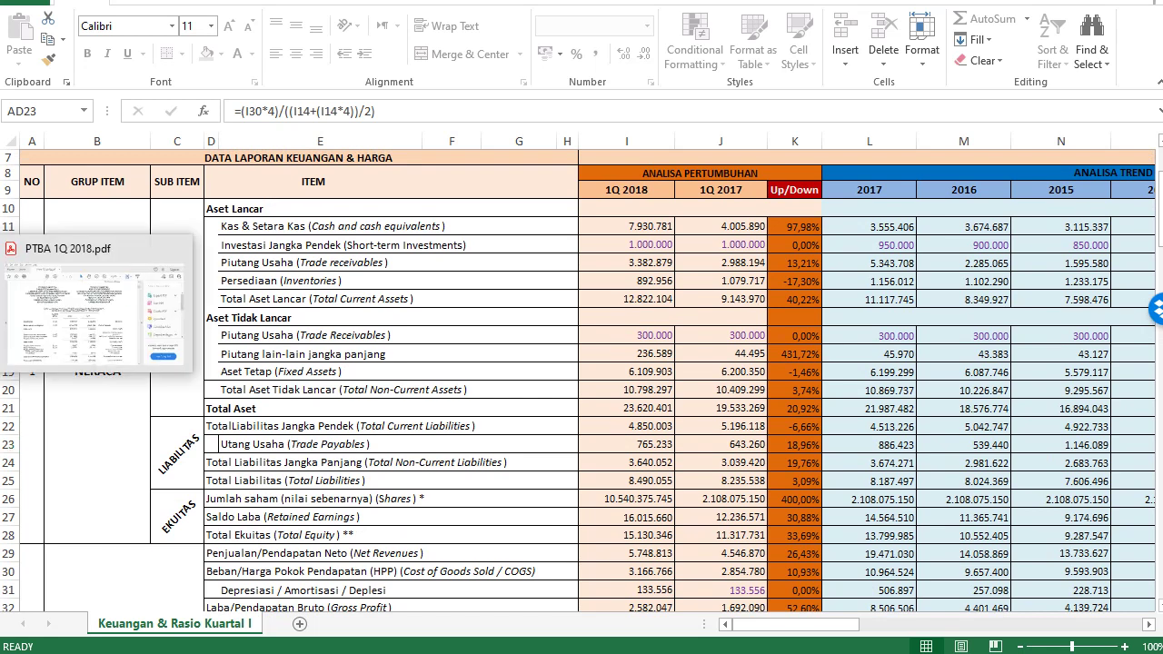
# Switch to the PTBA 1Q 2018.pdf report and find the Inventories line under current assets on page 4.
pyautogui.click(5, 300)
pyautogui.scroll(10, 436, 378)
pyautogui.scroll(15, 436, 378)
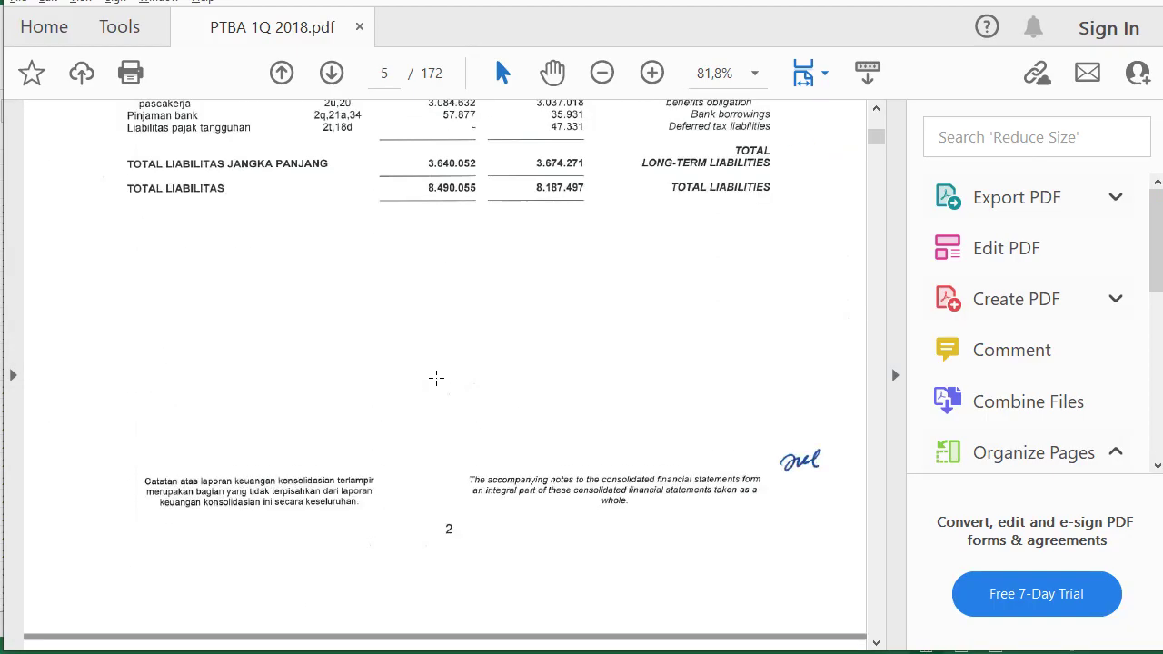
pyautogui.scroll(12, 436, 378)
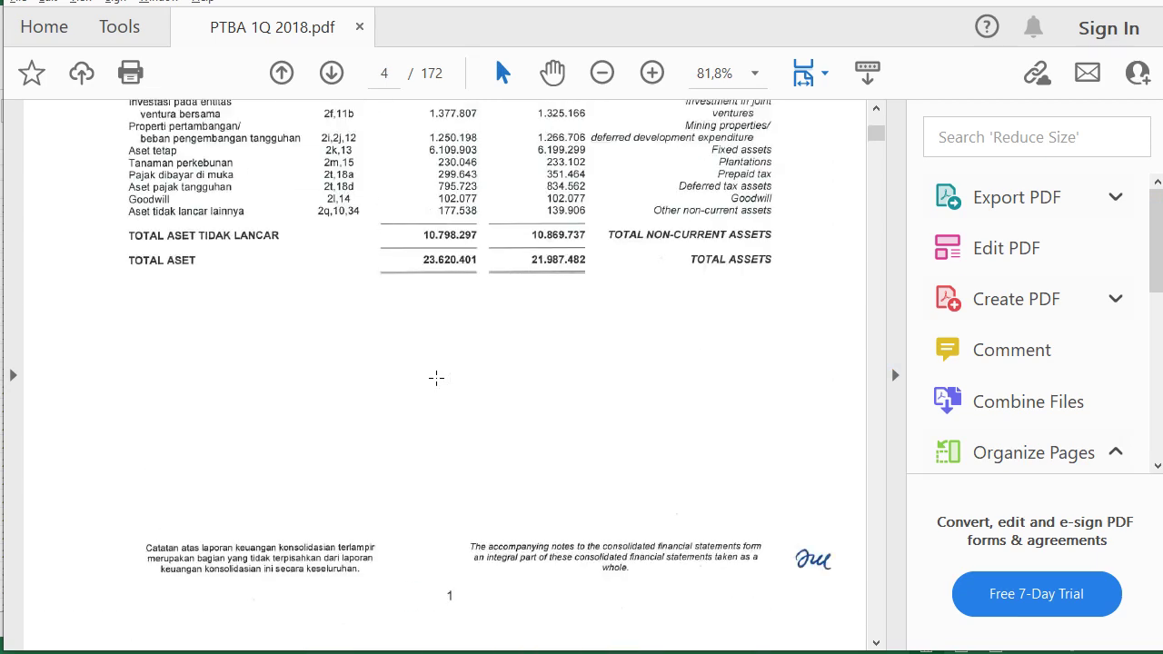
pyautogui.scroll(6, 436, 378)
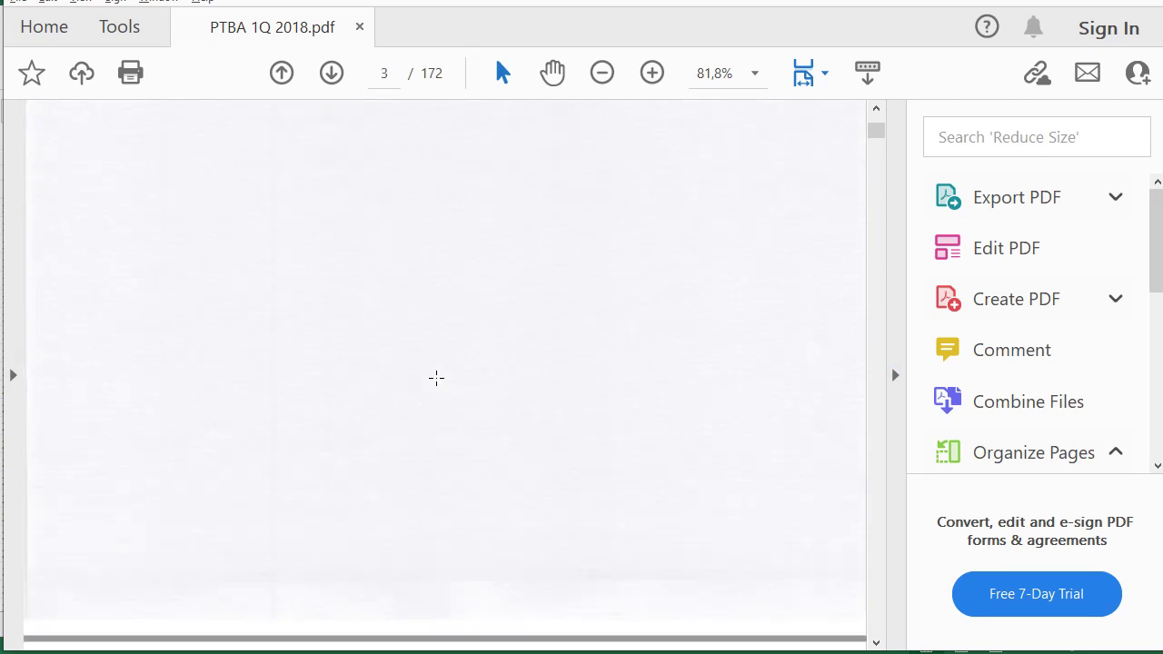
pyautogui.scroll(-6, 454, 400)
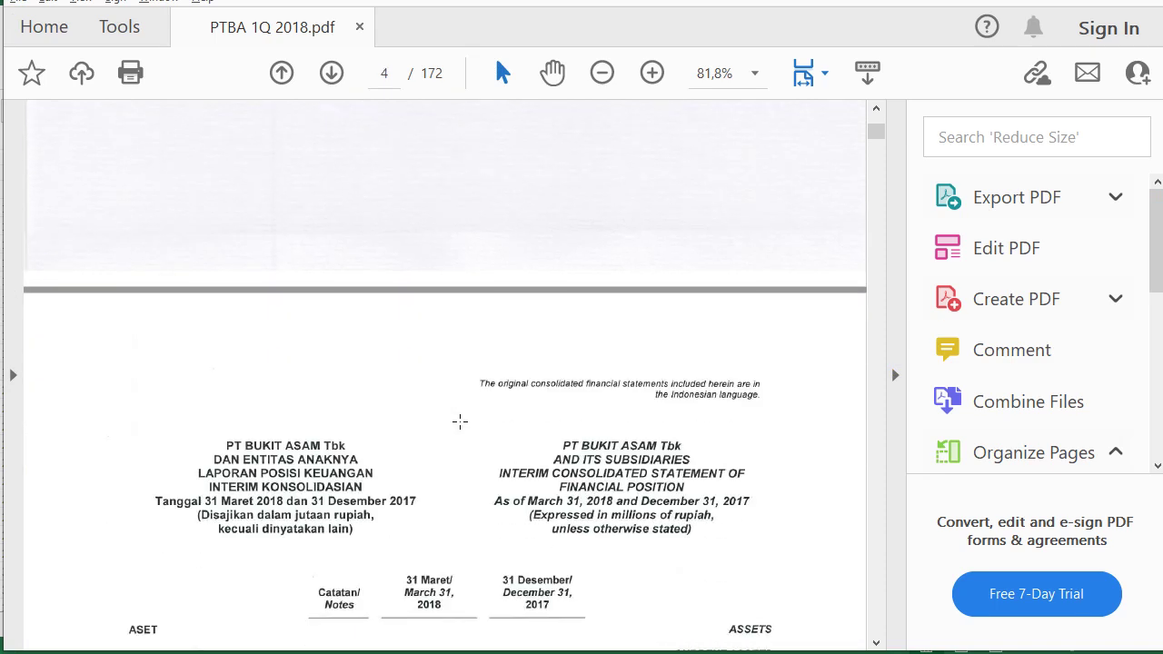
pyautogui.scroll(-7, 460, 421)
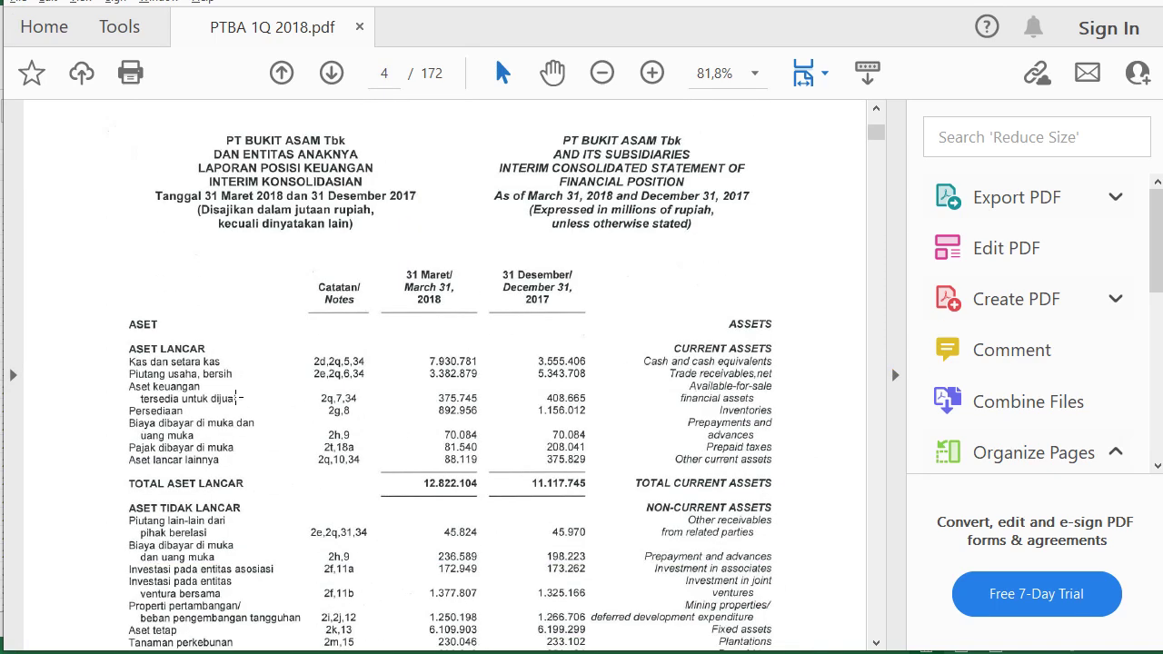
pyautogui.scroll(-1, 236, 397)
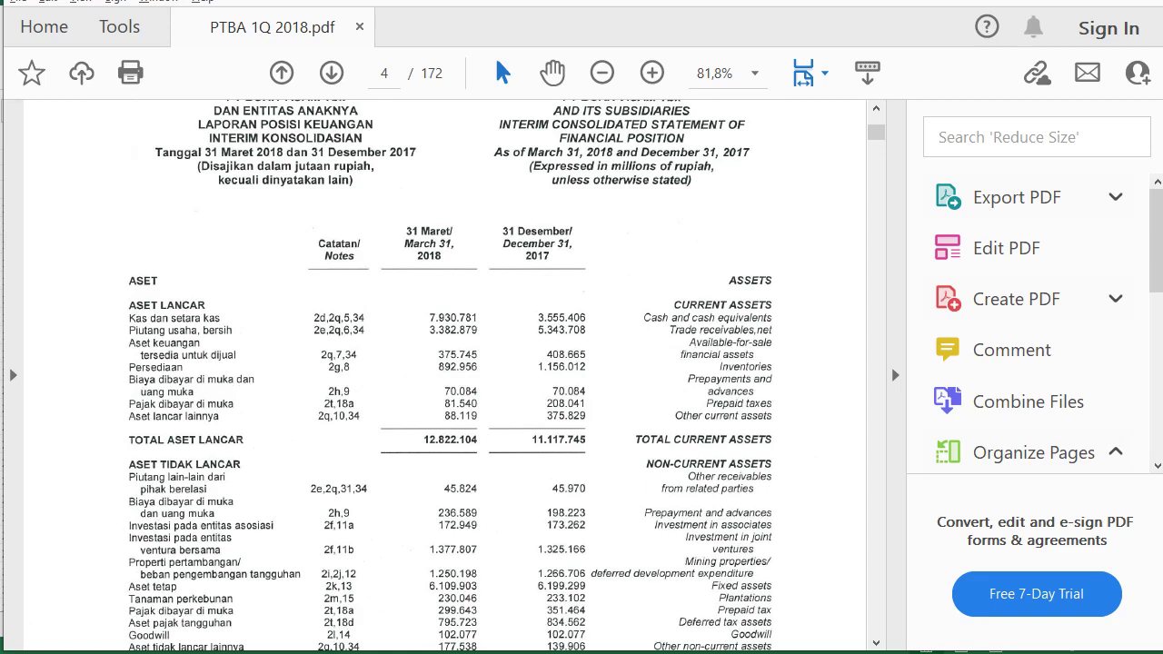
# Compare the report's Inventories line with the Inventories row in the Excel workbook.
pyautogui.hotkey('alt', 'Tab')
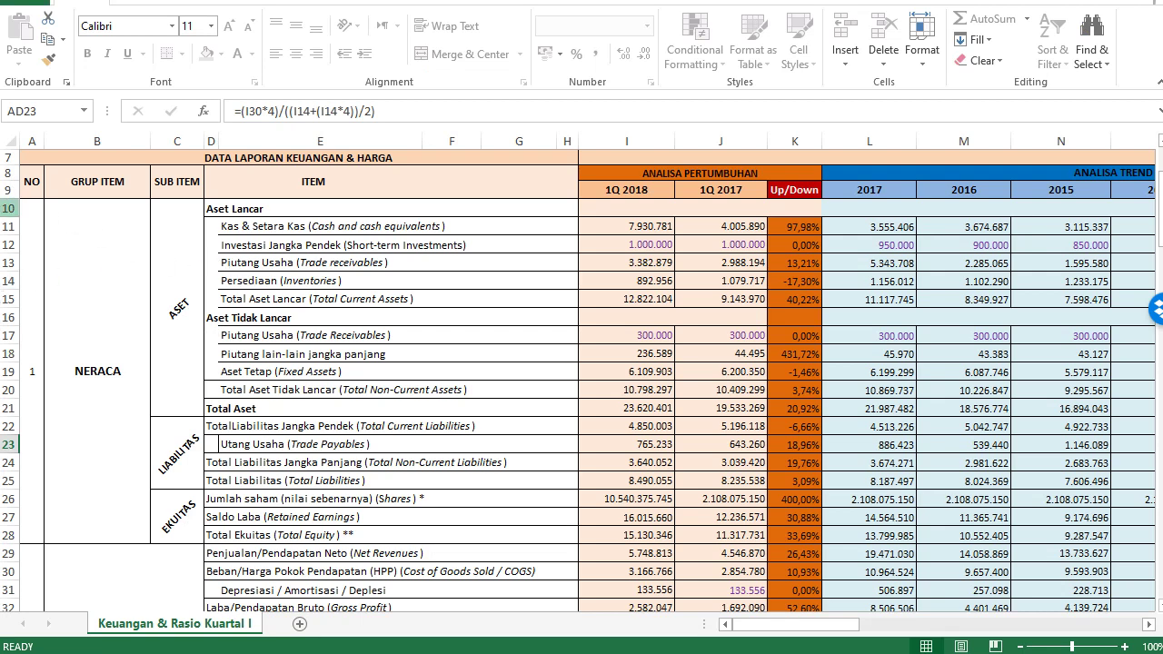
pyautogui.hotkey('alt', 'Tab')
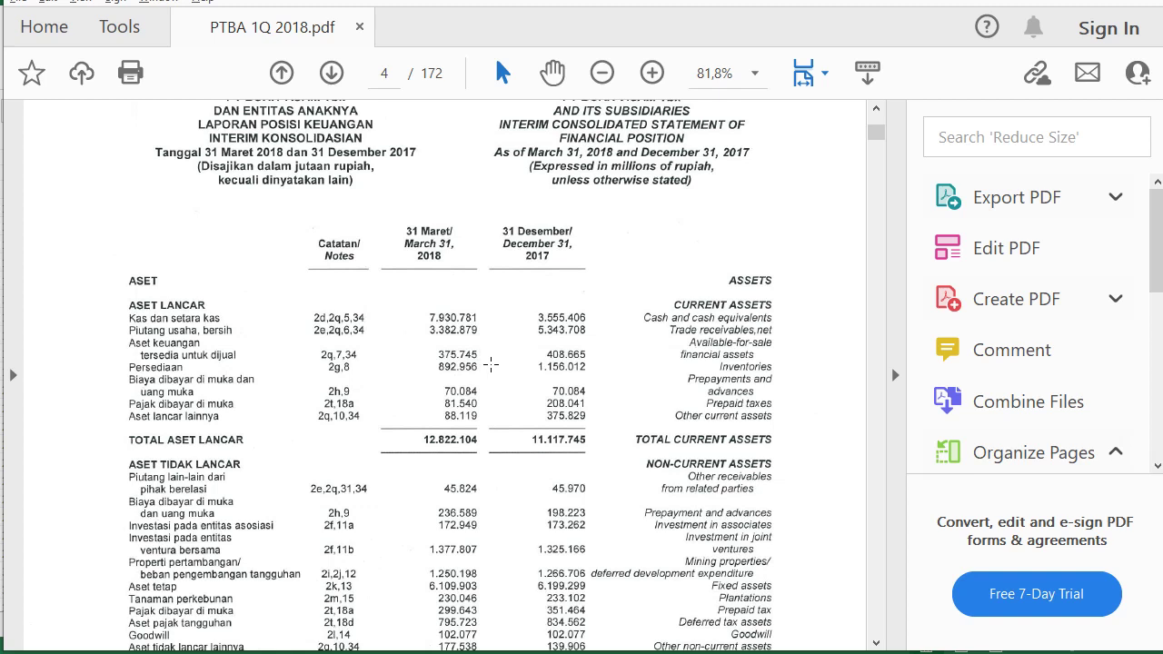
pyautogui.click(1, 274)
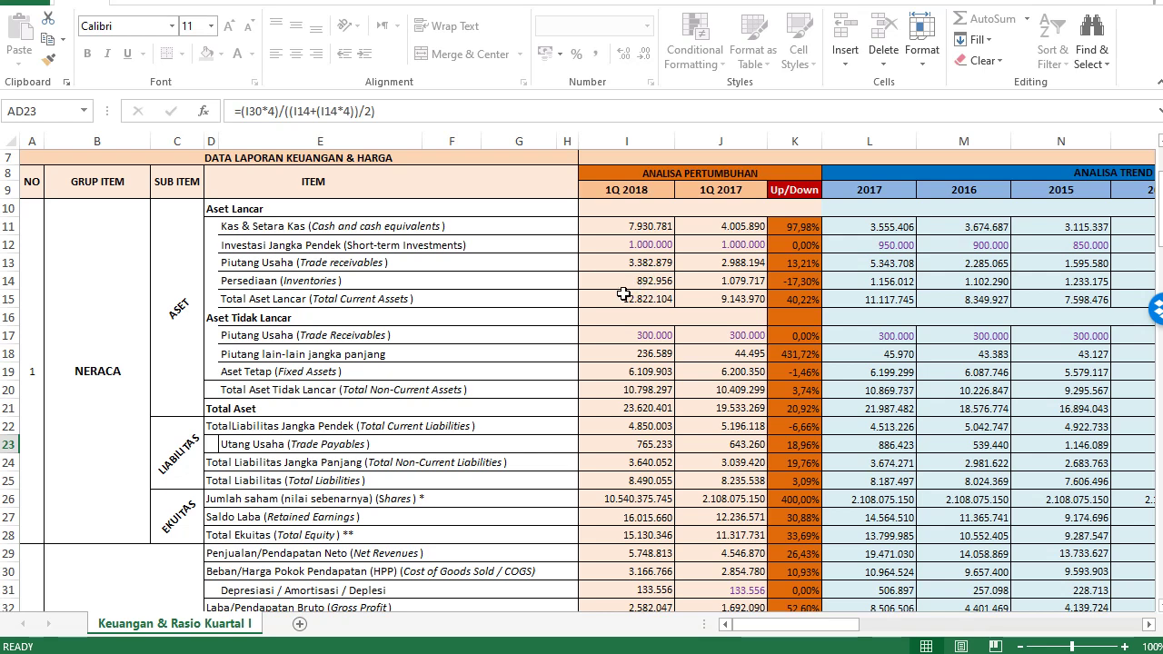
# Review the 1Q 2018 financial data from current assets through other values, relating it to the inventory turnover formula in AD23.
pyautogui.scroll(1, 622, 295)
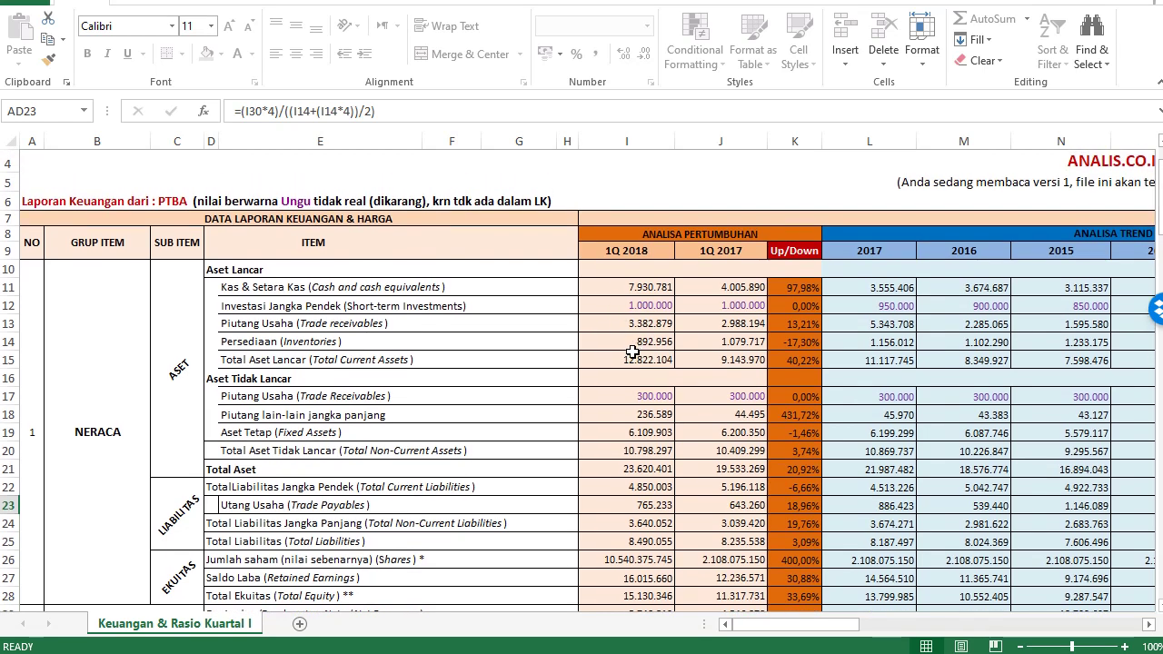
pyautogui.scroll(-1, 643, 398)
pyautogui.scroll(-13, 643, 398)
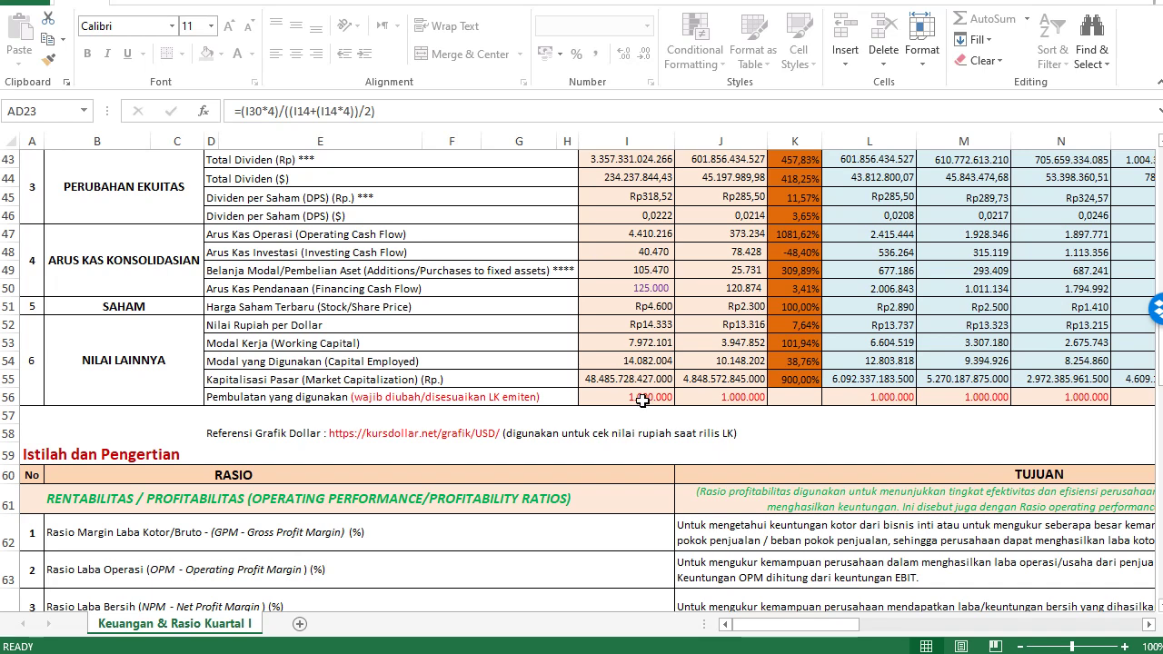
pyautogui.scroll(7, 650, 394)
pyautogui.scroll(6, 668, 392)
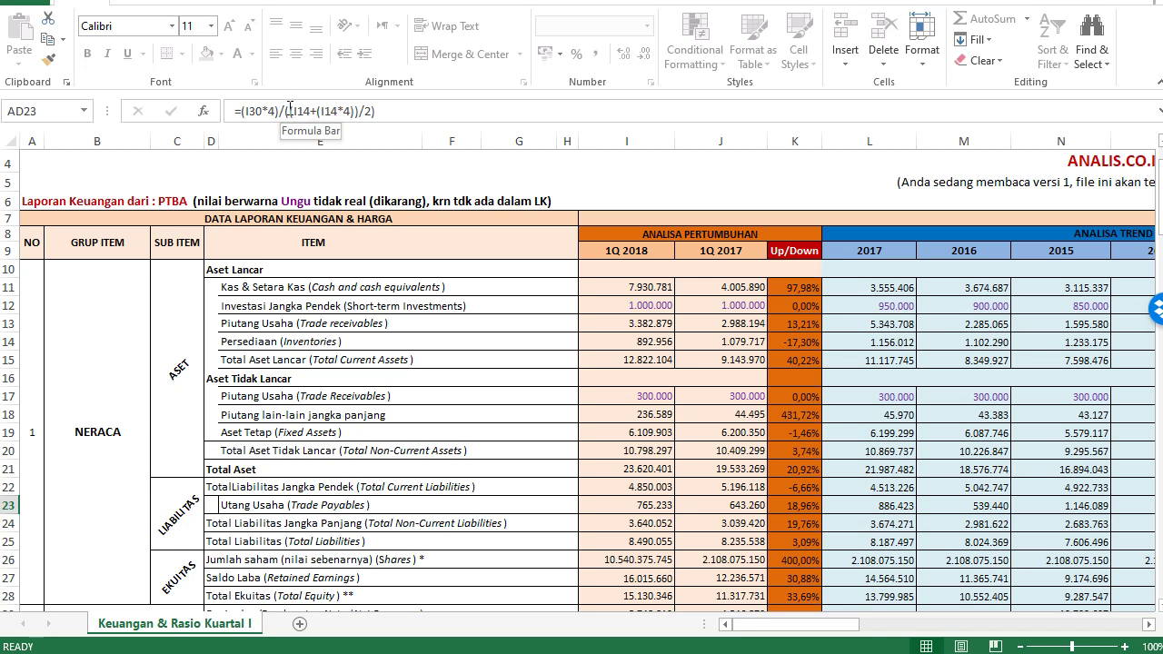
# Switch to the analis.co.id inventory turnover article, read both ITR formulas, and highlight the average-inventory part of the full first formula.
pyautogui.hotkey('alt', 'Tab')
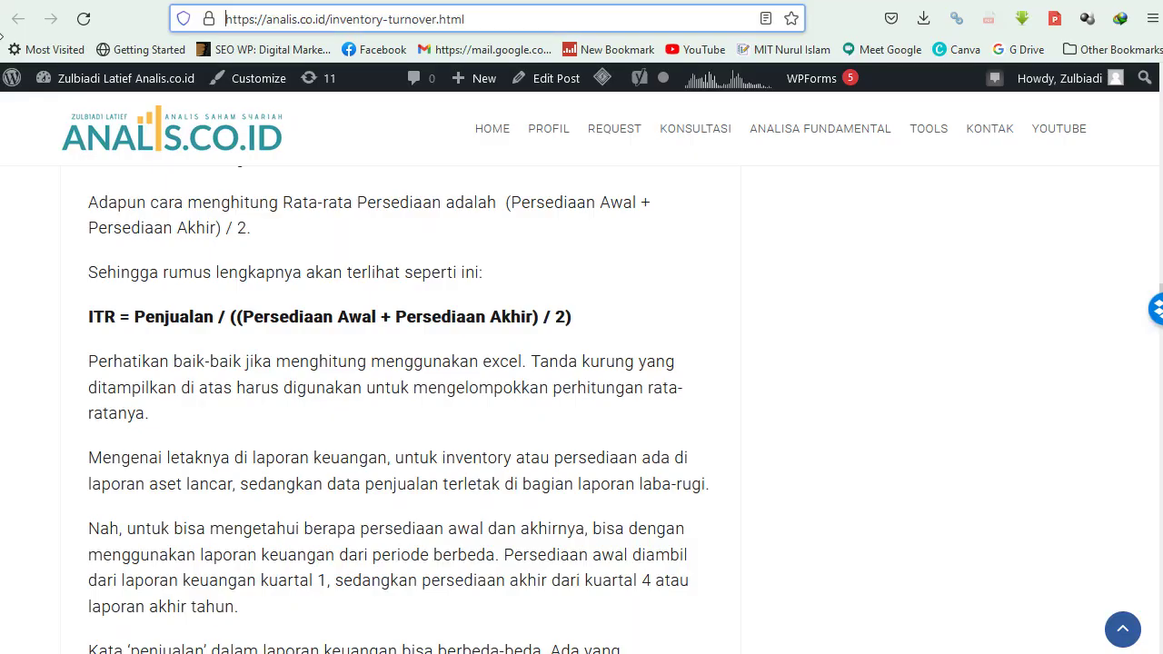
pyautogui.scroll(3, 333, 307)
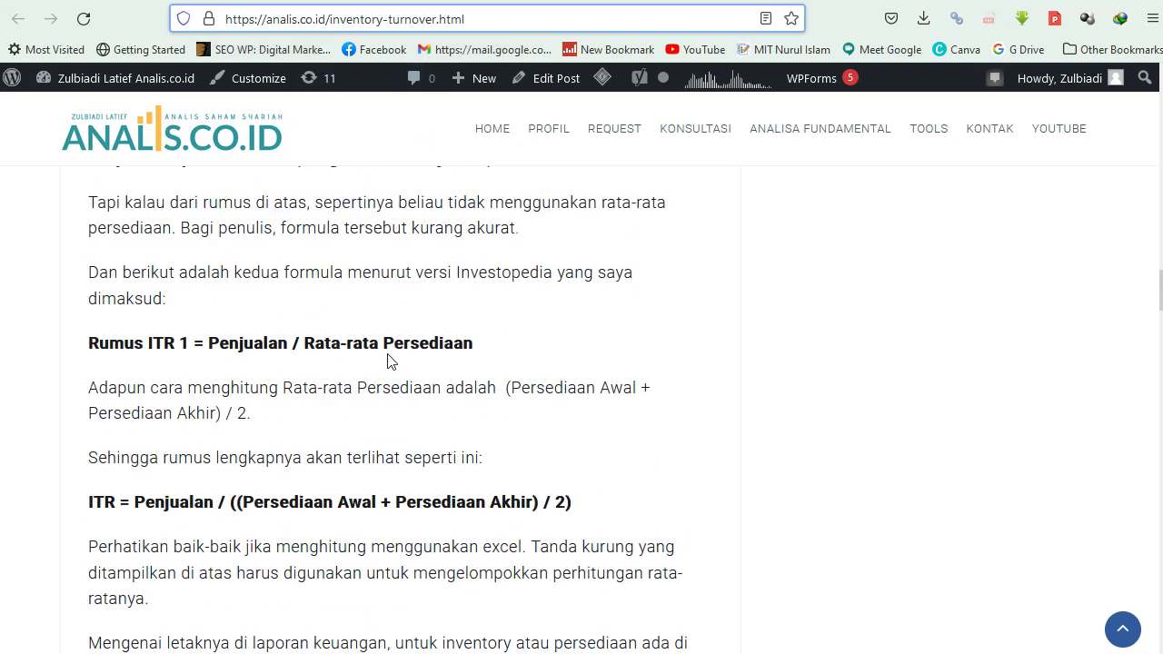
pyautogui.scroll(-2, 381, 358)
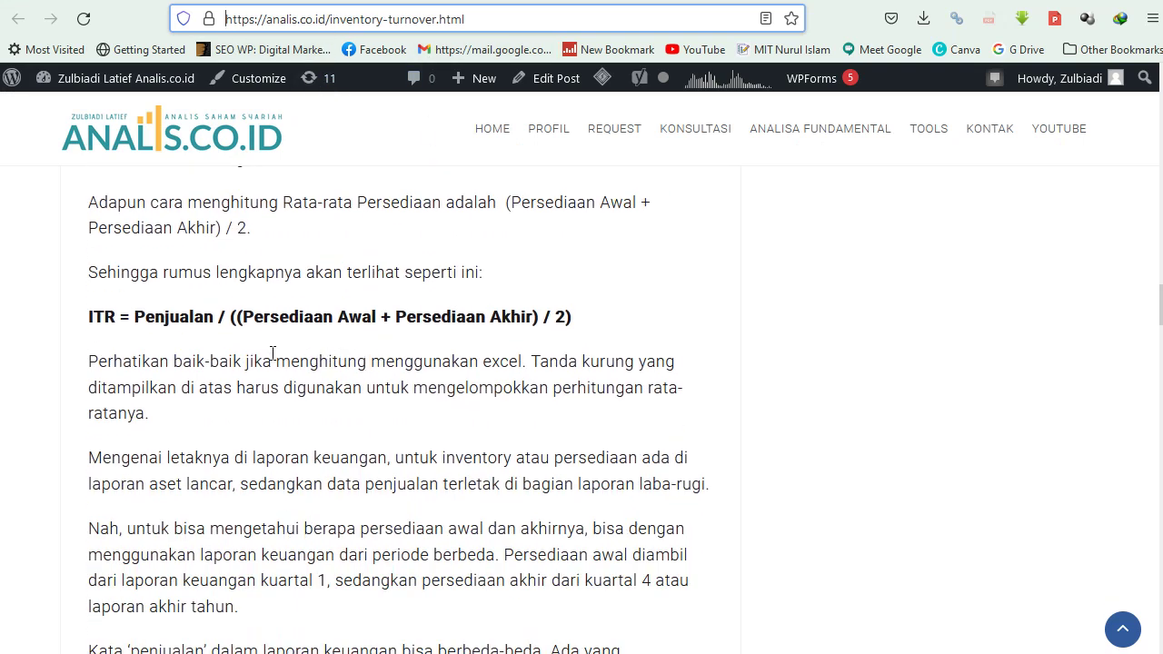
pyautogui.scroll(5, 326, 345)
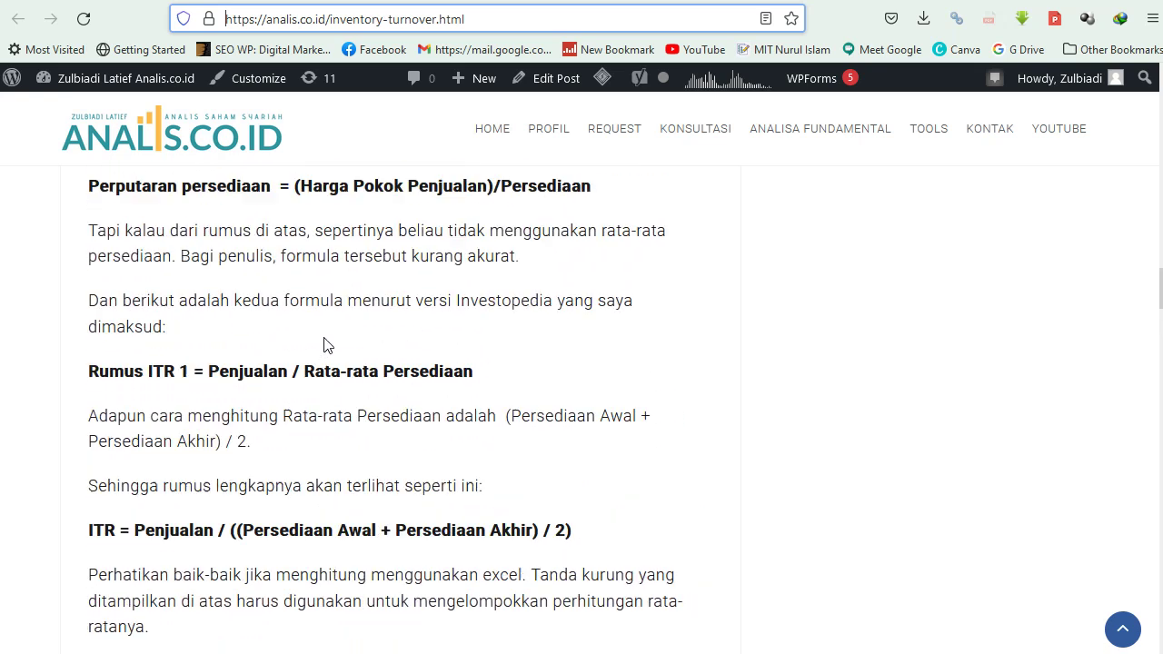
pyautogui.scroll(-6, 327, 354)
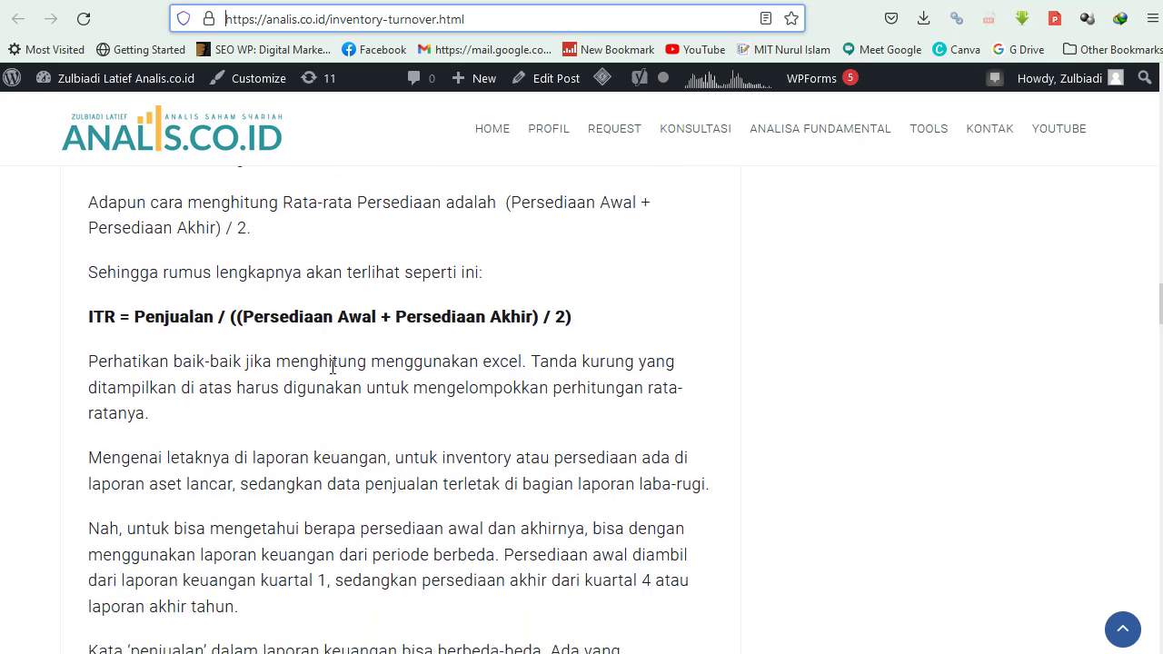
pyautogui.scroll(-3, 332, 366)
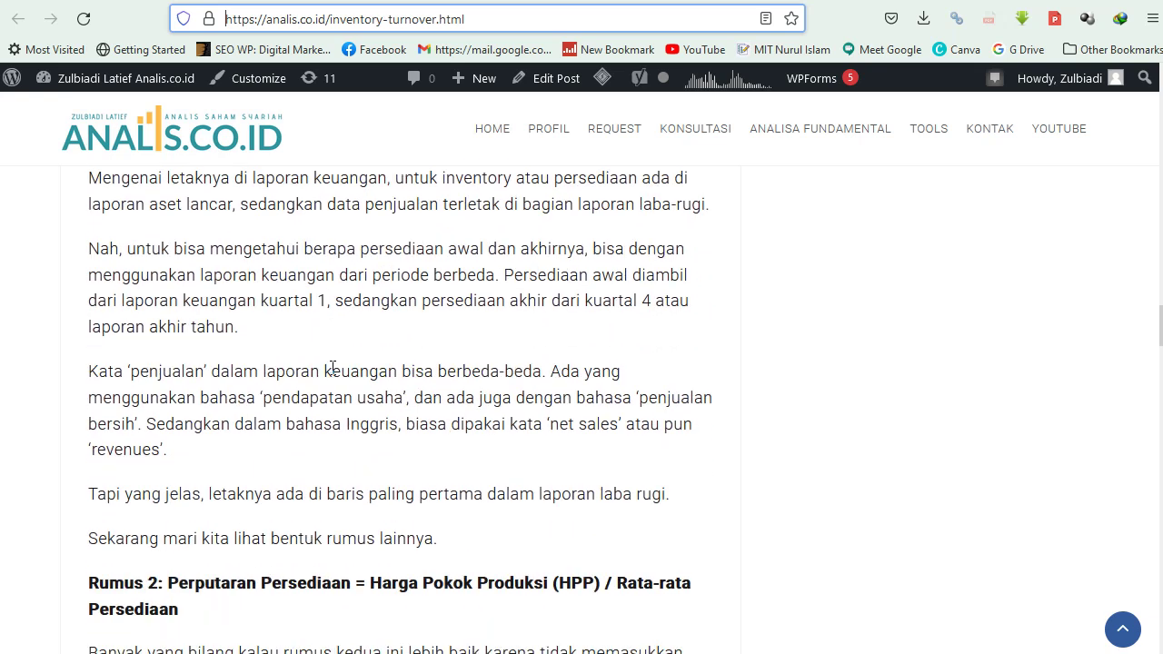
pyautogui.scroll(-1, 331, 375)
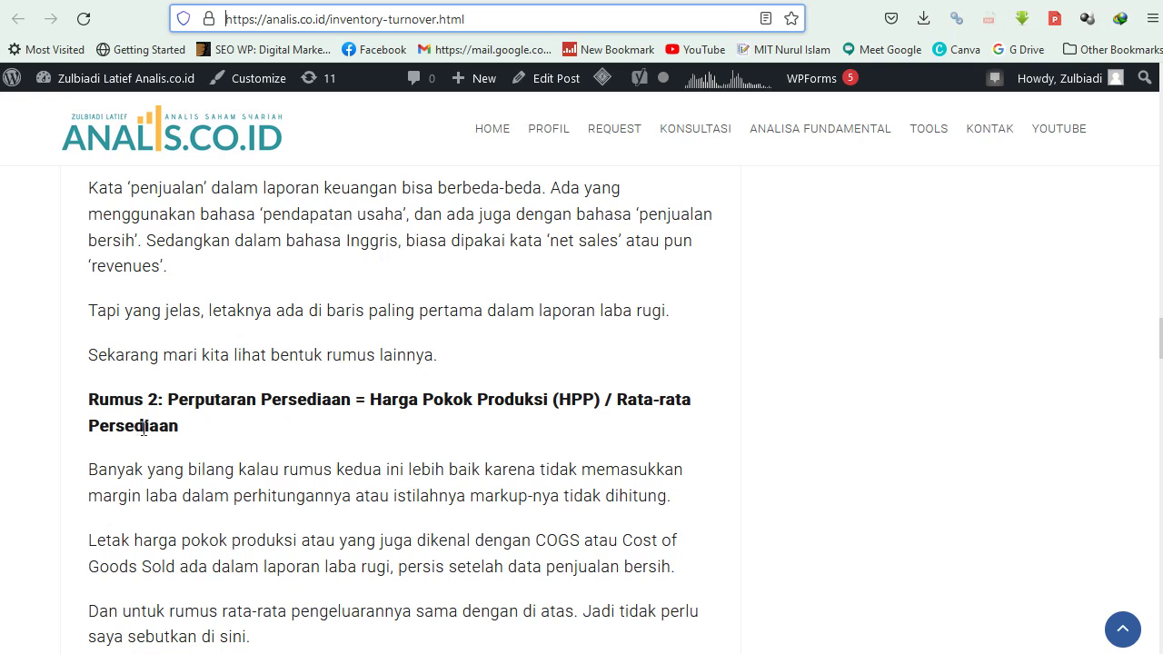
pyautogui.scroll(6, 144, 428)
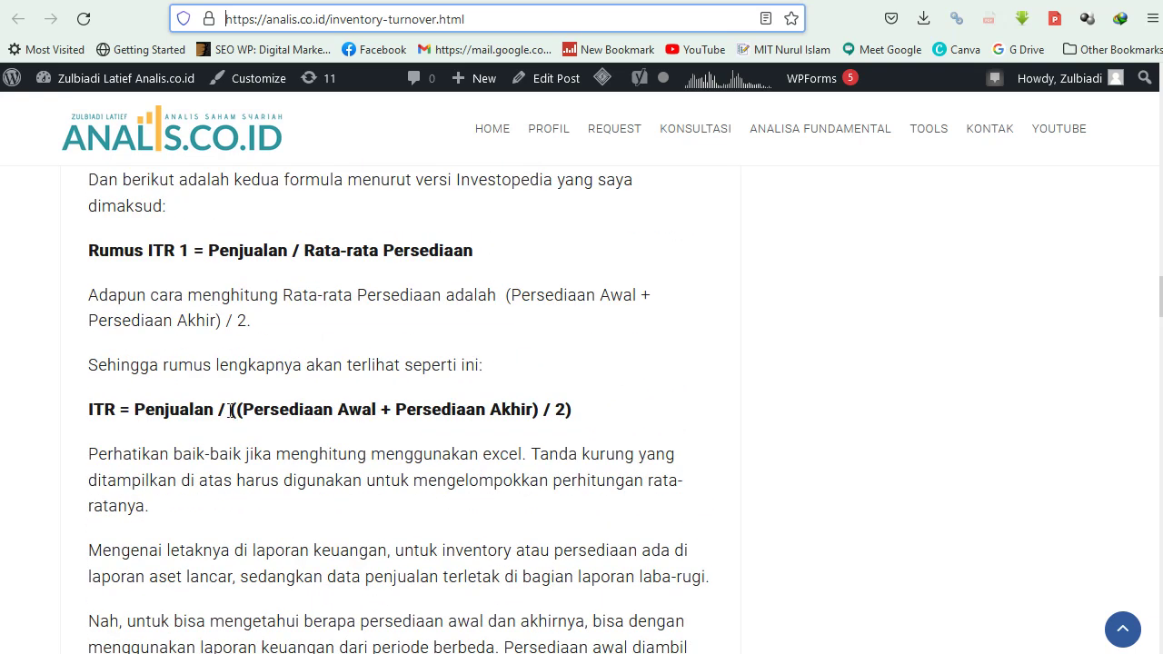
pyautogui.moveTo(227, 410); pyautogui.dragTo(584, 418)
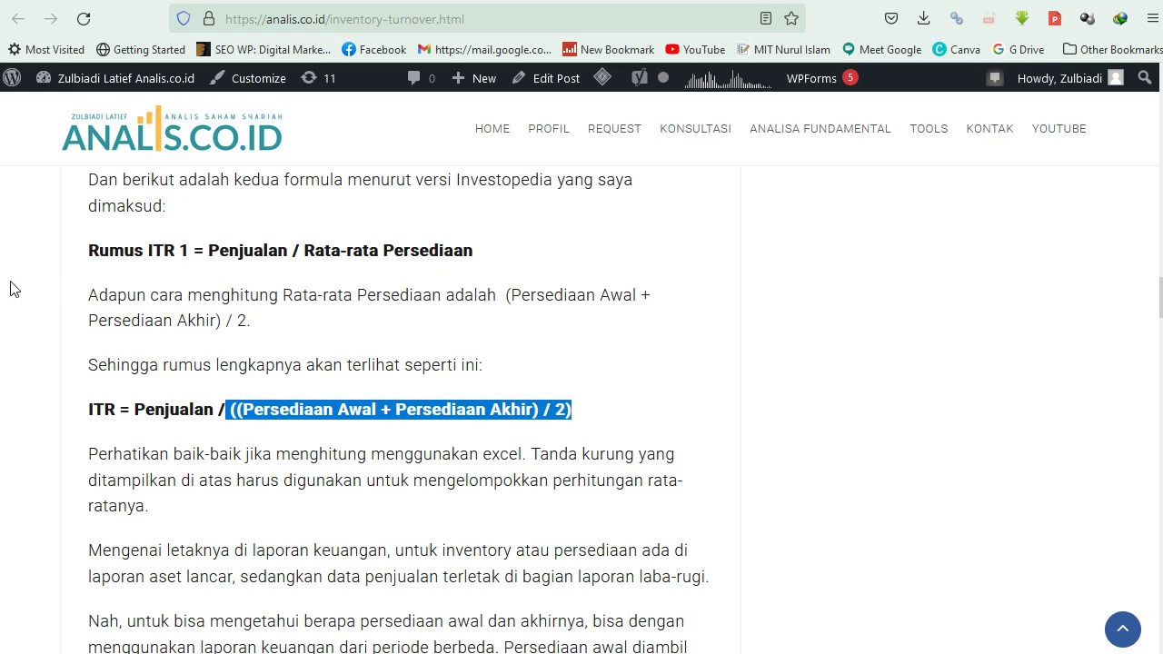
# Switch back to the Excel workbook and relate the AD23 formula to the Cost of Goods Sold and Inventories rows and the Inventory Turnover Ratio.
pyautogui.hotkey('alt', 'Tab')
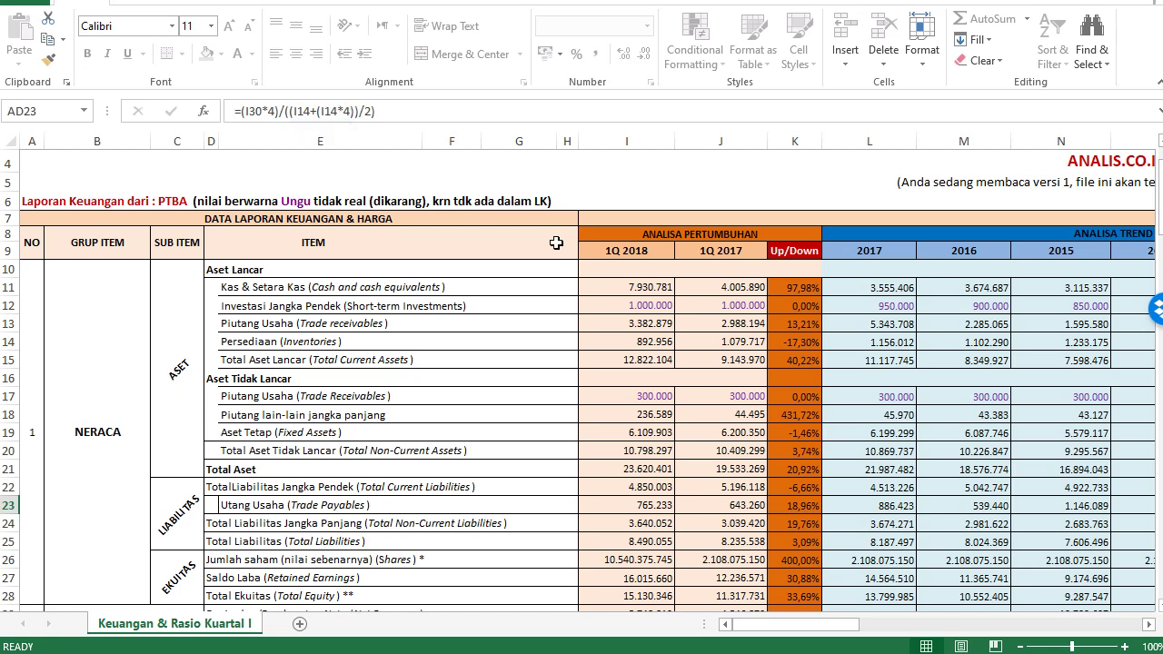
pyautogui.click(361, 132)
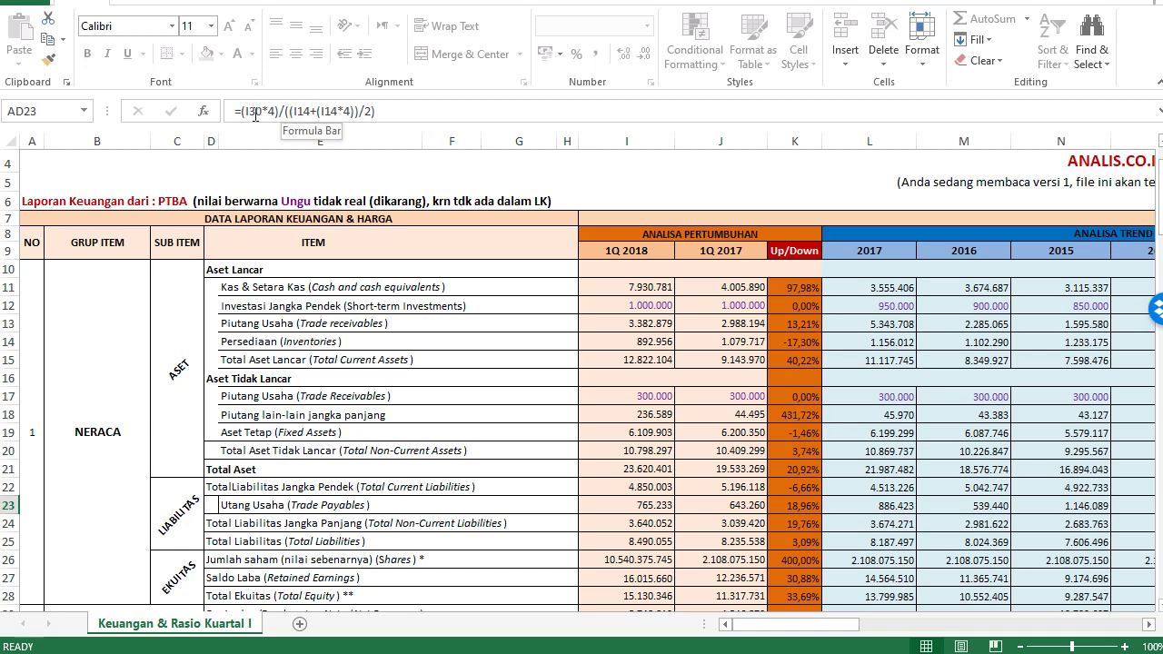
pyautogui.scroll(-3, 278, 300)
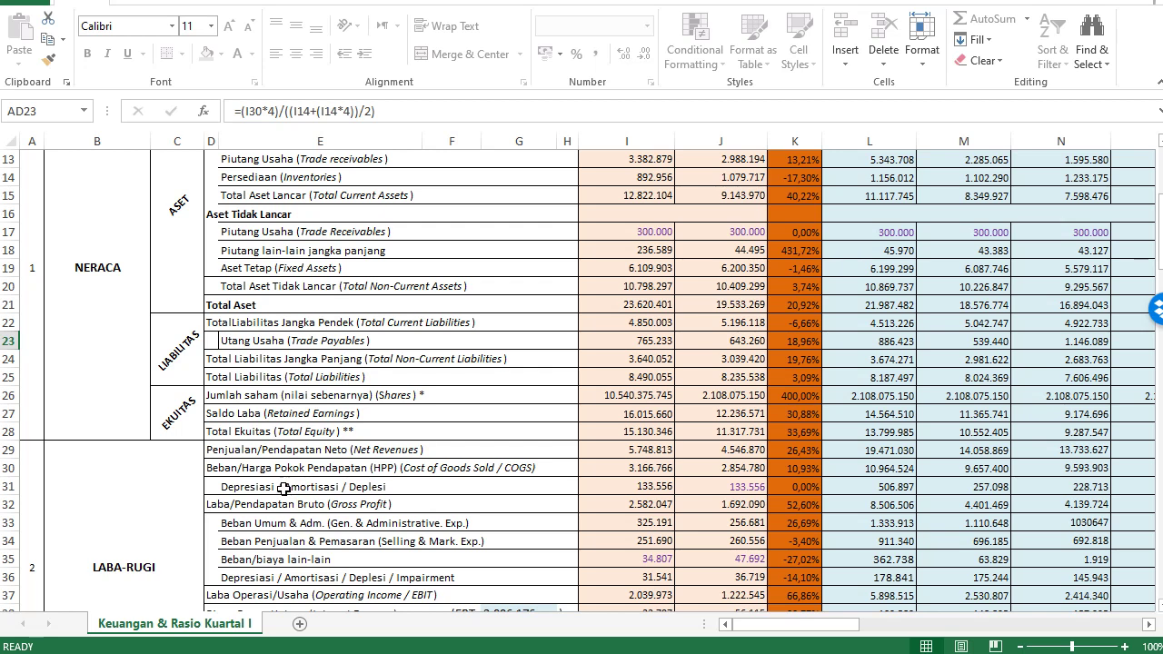
pyautogui.scroll(4, 307, 431)
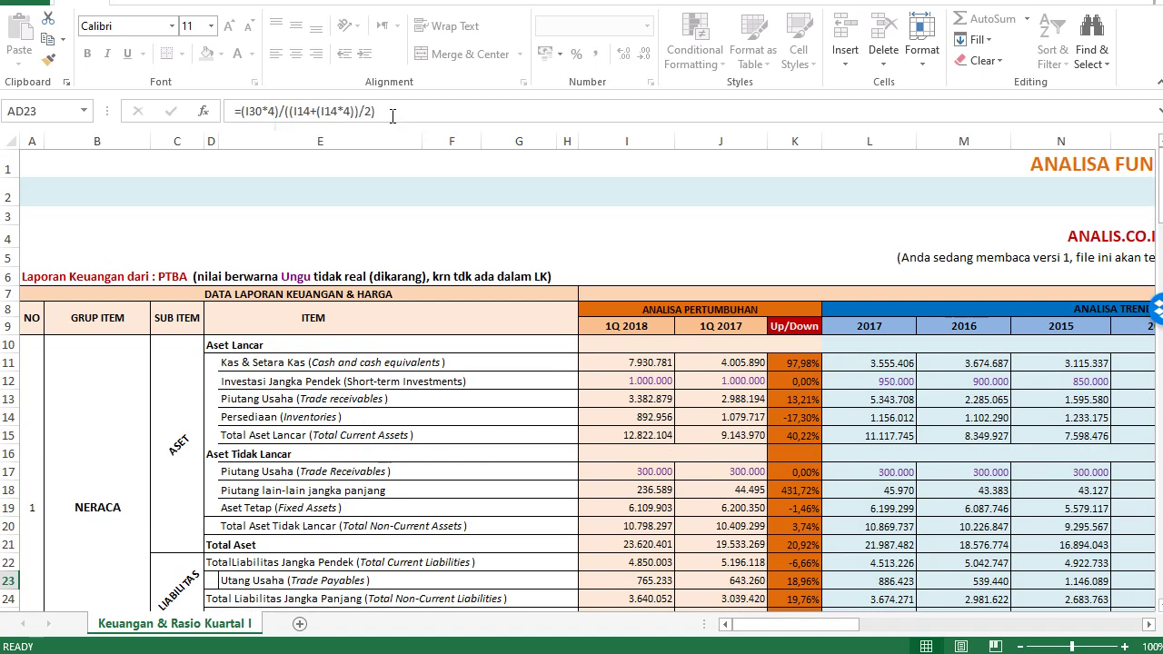
pyautogui.moveTo(785, 625); pyautogui.dragTo(954, 631)
pyautogui.scroll(-2, 250, 378)
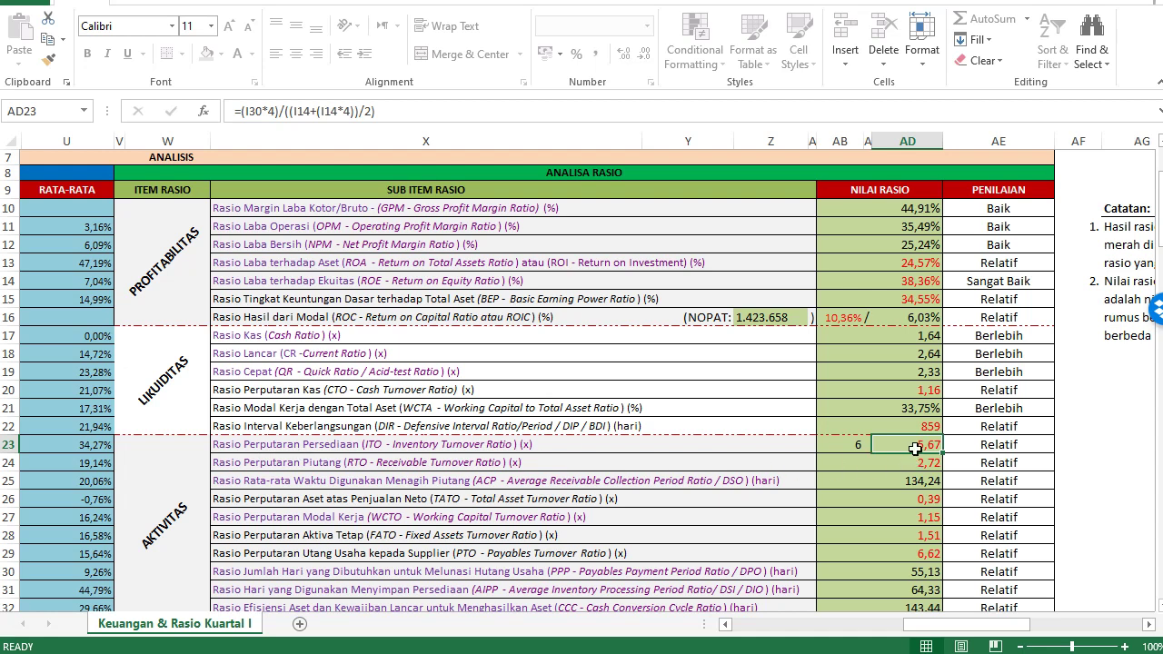
# Find the Inventory Turnover entry under Istilah dan Pengertian and read its purpose in cell J77.
pyautogui.scroll(-2, 644, 496)
pyautogui.moveTo(982, 625); pyautogui.dragTo(576, 633)
pyautogui.scroll(-11, 376, 560)
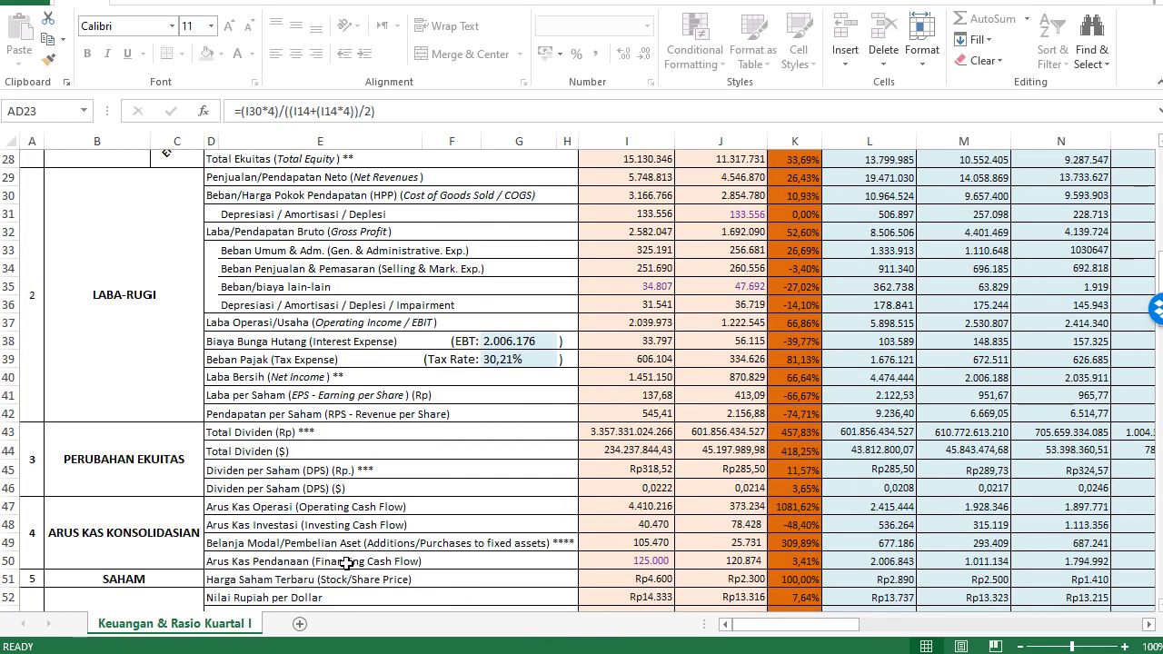
pyautogui.scroll(-6, 331, 563)
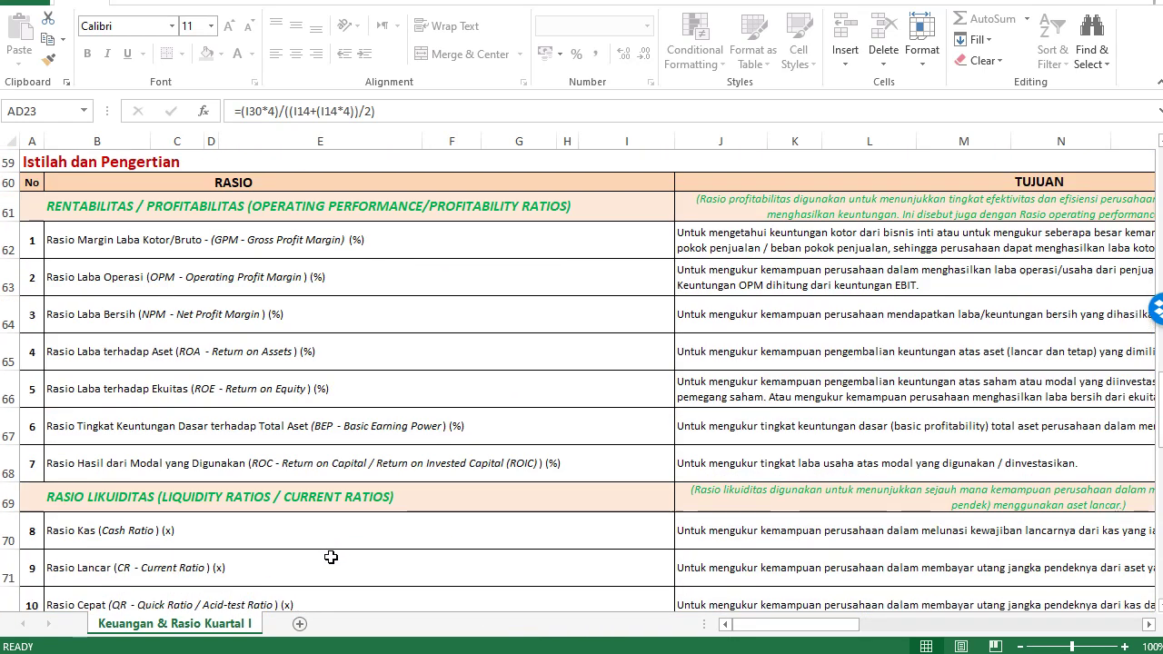
pyautogui.scroll(-2, 323, 560)
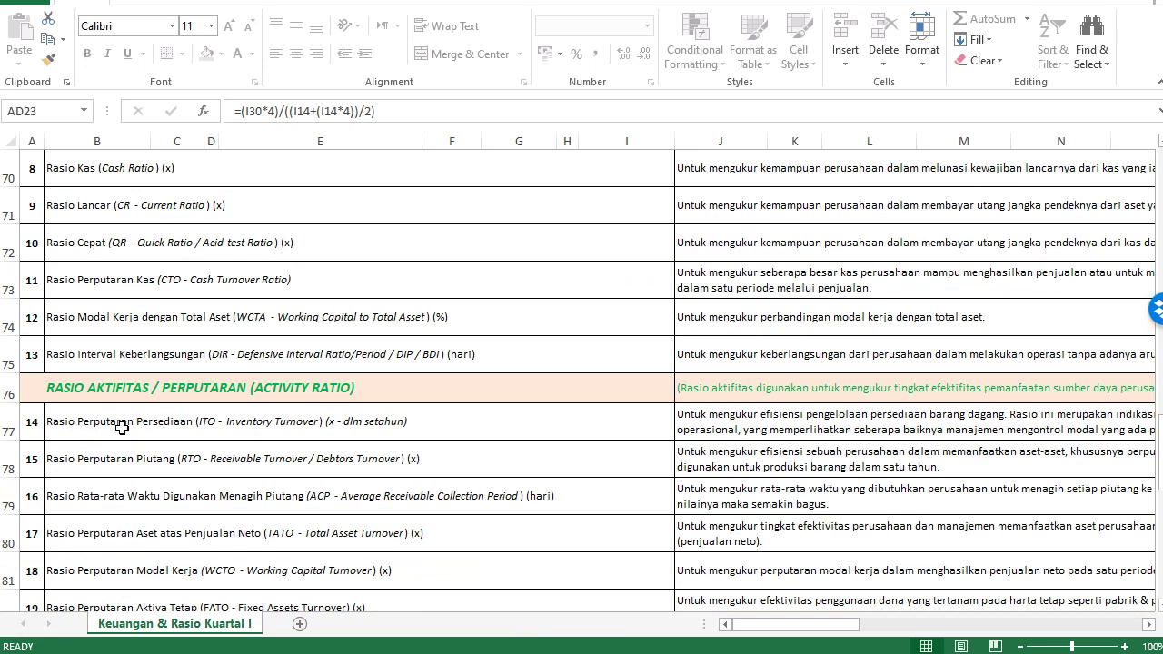
pyautogui.click(771, 425)
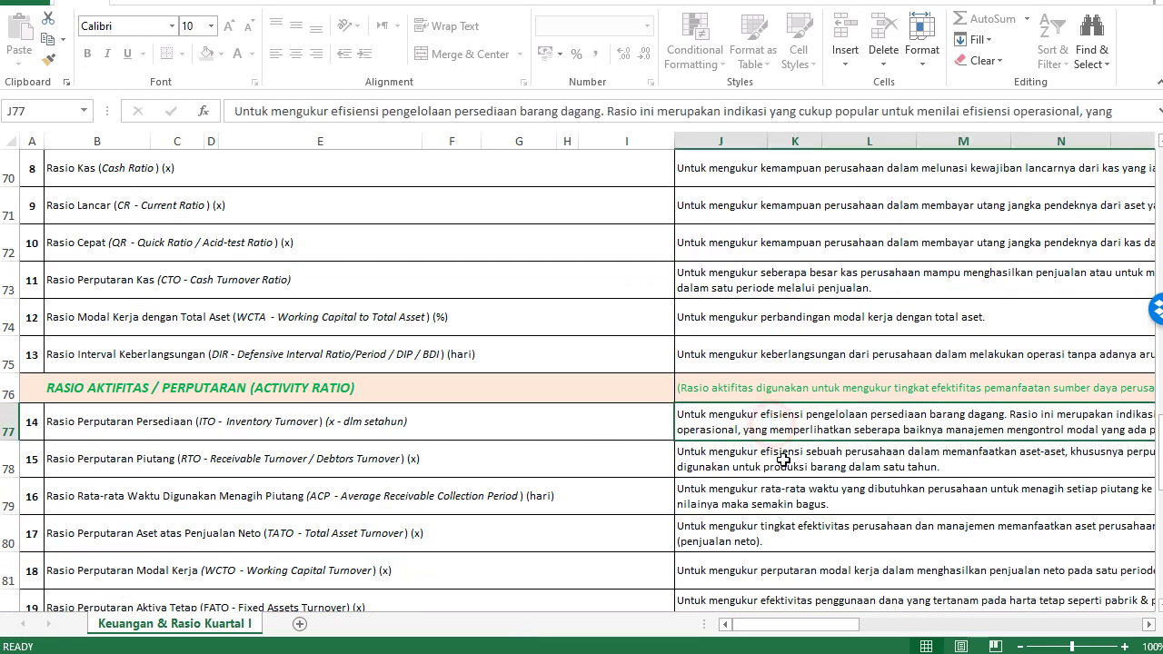
pyautogui.moveTo(844, 625); pyautogui.dragTo(916, 625)
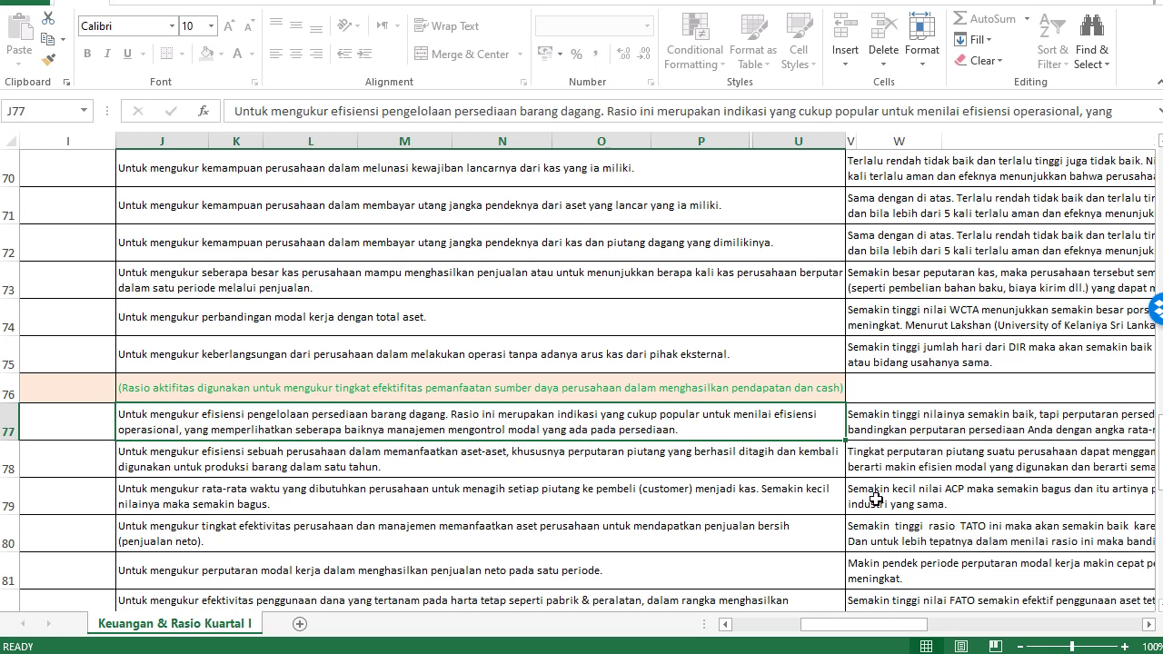
# Read the assessment guidance for the Inventory Turnover entry in cell V77.
pyautogui.moveTo(883, 625); pyautogui.dragTo(961, 627)
pyautogui.click(284, 423)
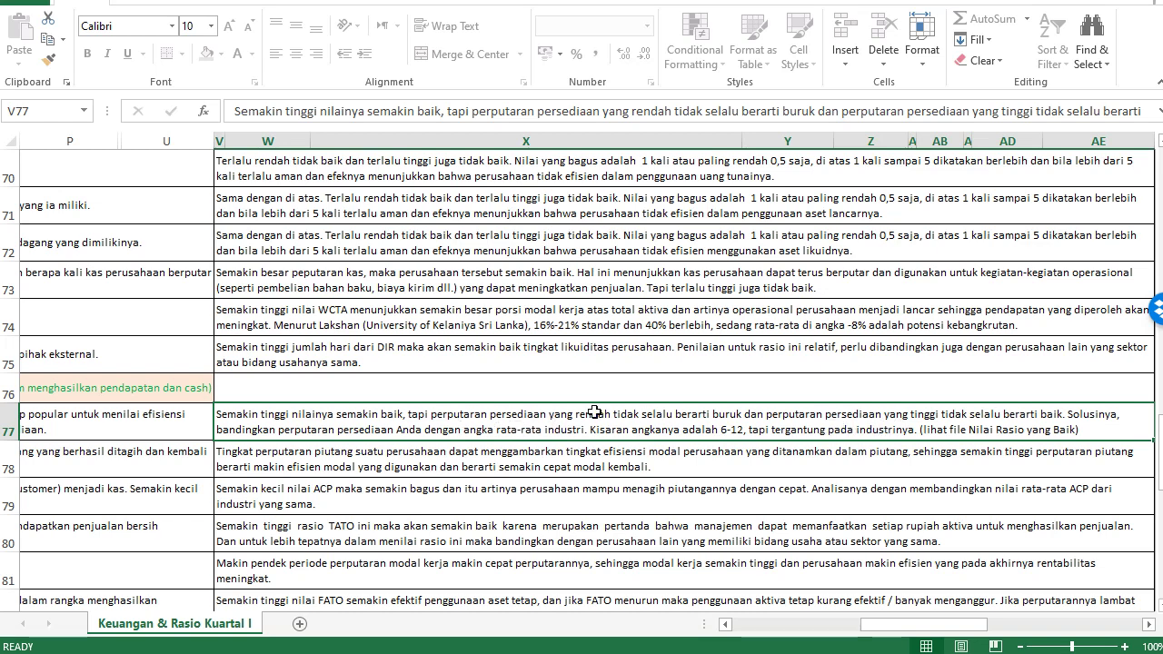
pyautogui.scroll(5, 903, 422)
pyautogui.scroll(-6, 807, 469)
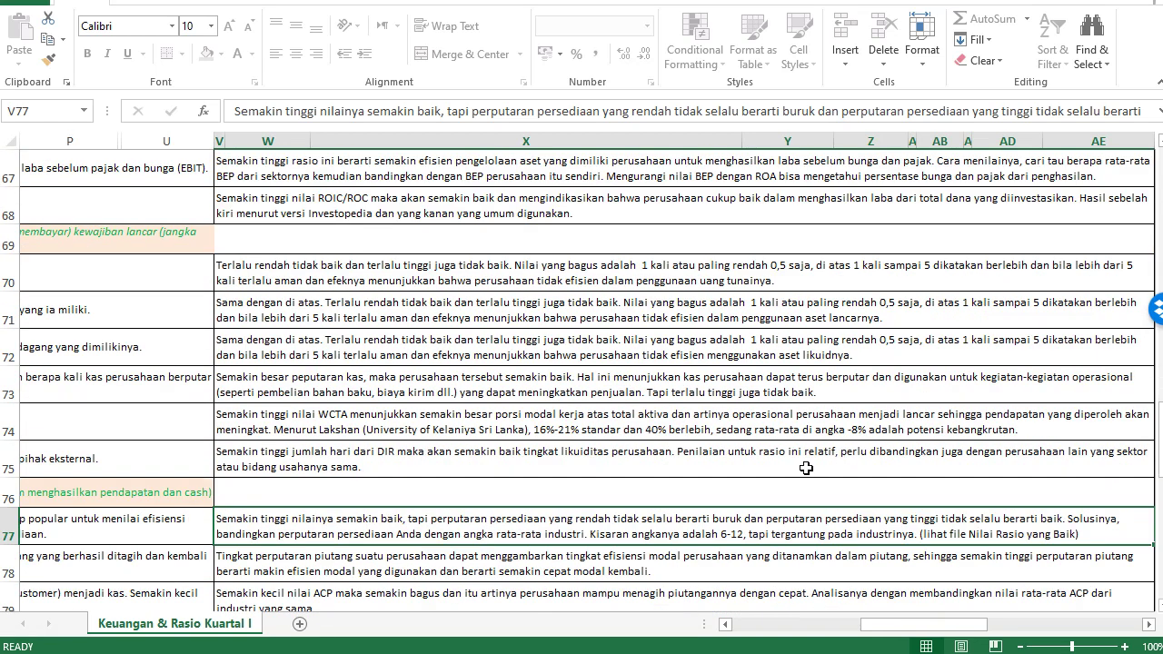
# Compare the two Inventory Turnover Ratio formulas in cells AD23 and AB23 of the ratio analysis.
pyautogui.scroll(20, 749, 507)
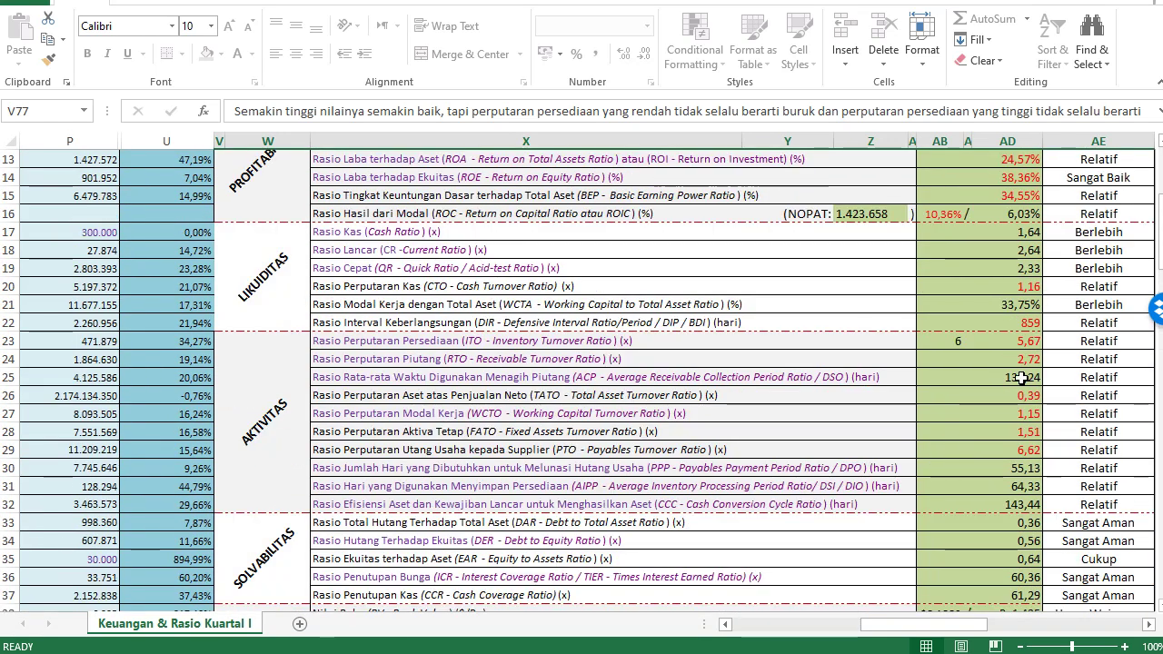
pyautogui.click(1026, 340)
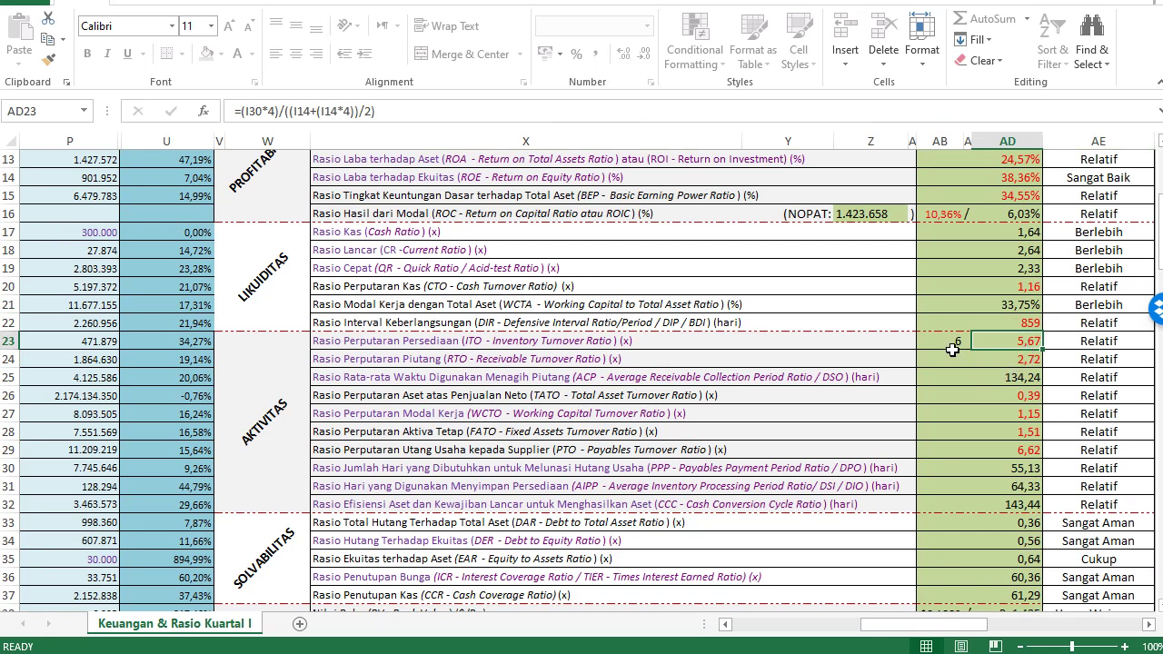
pyautogui.click(949, 341)
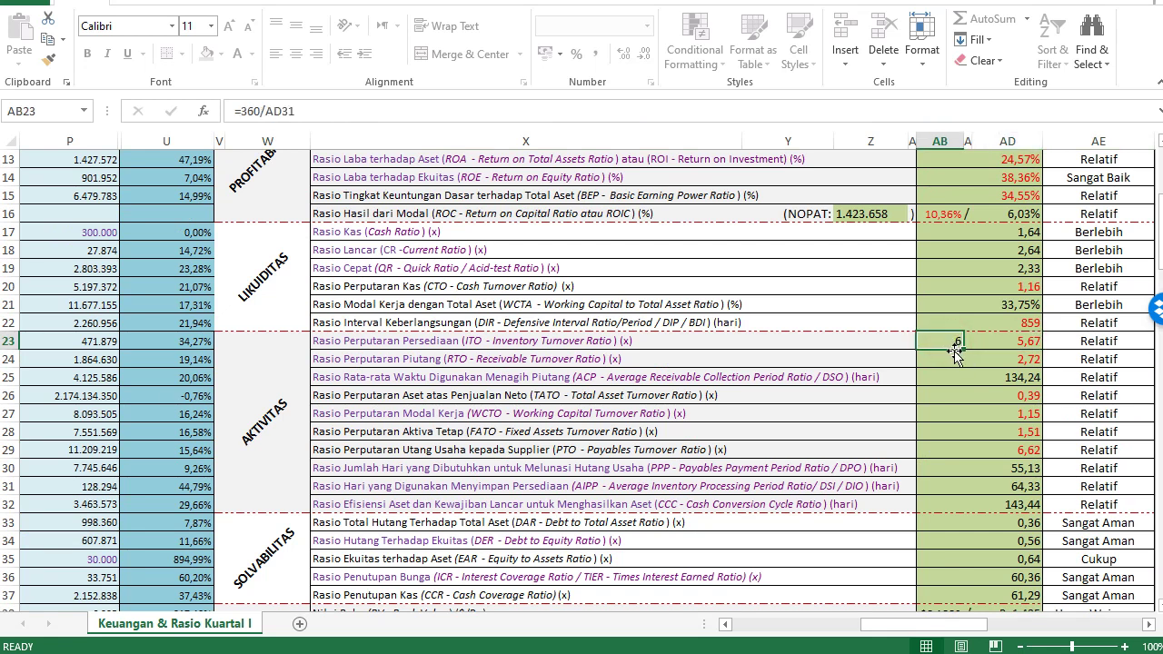
pyautogui.click(1018, 340)
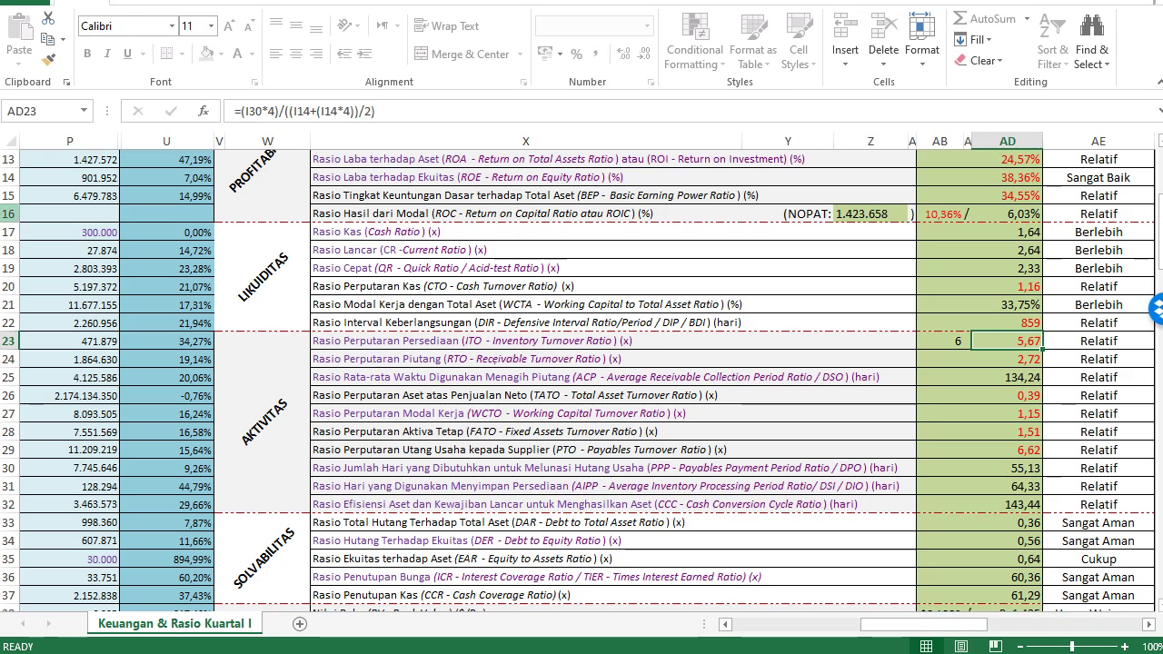
# Switch to the browser, open the site's YouTube channel, and view its popular uploads.
pyautogui.hotkey('alt', 'Tab')
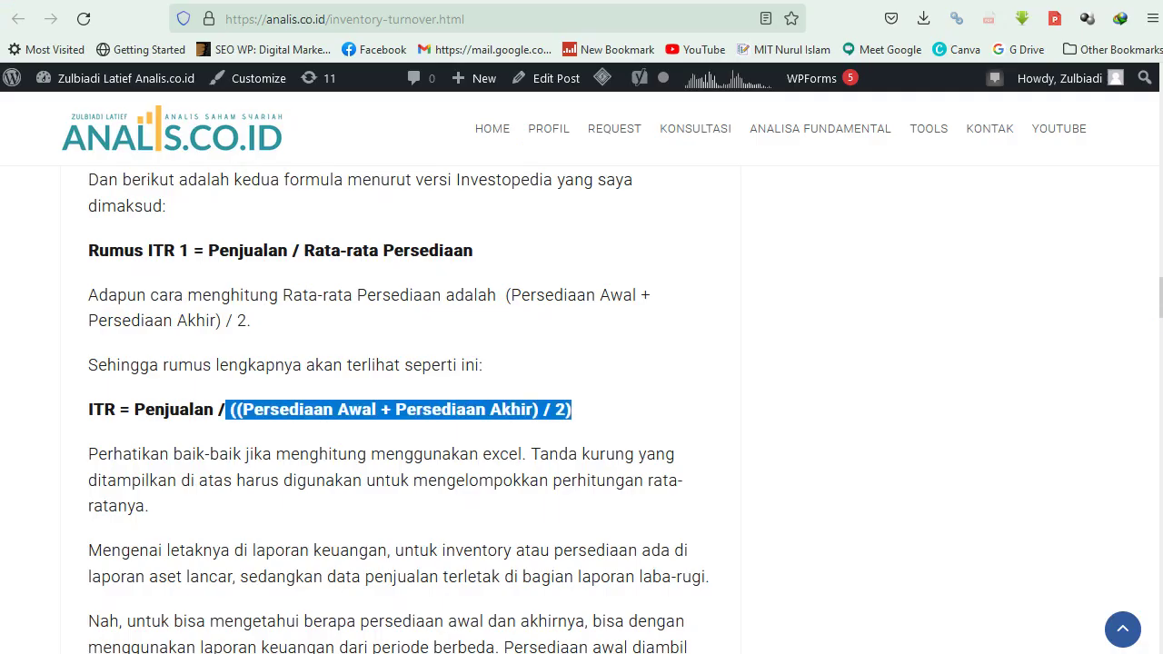
pyautogui.moveTo(930, 132)
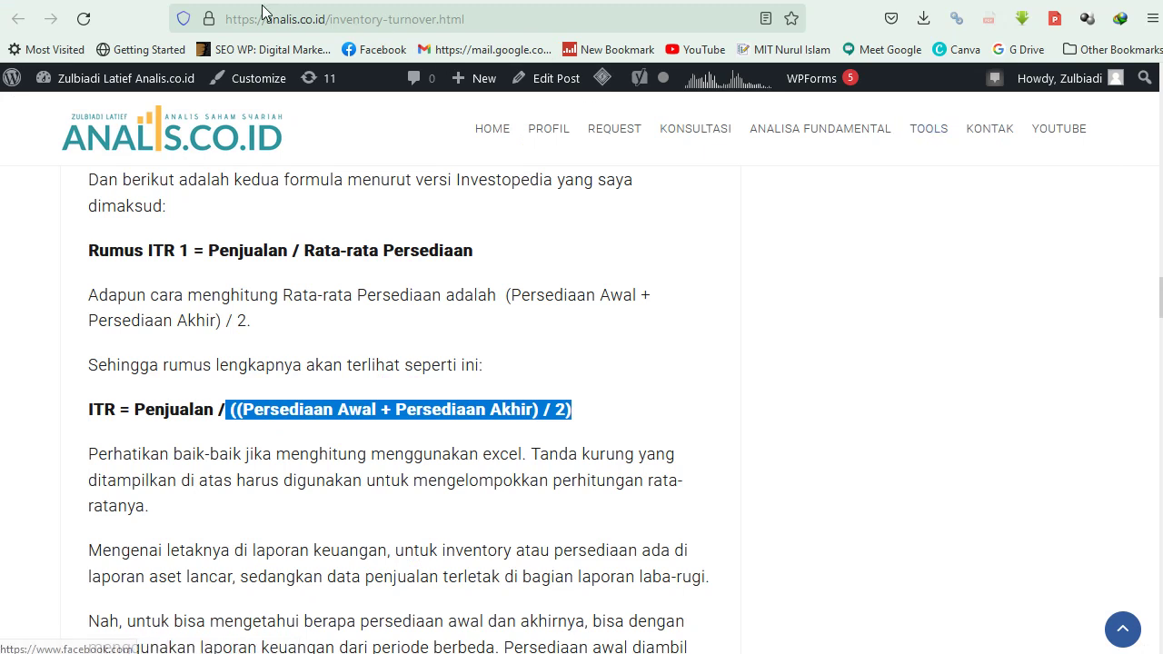
pyautogui.moveTo(924, 133)
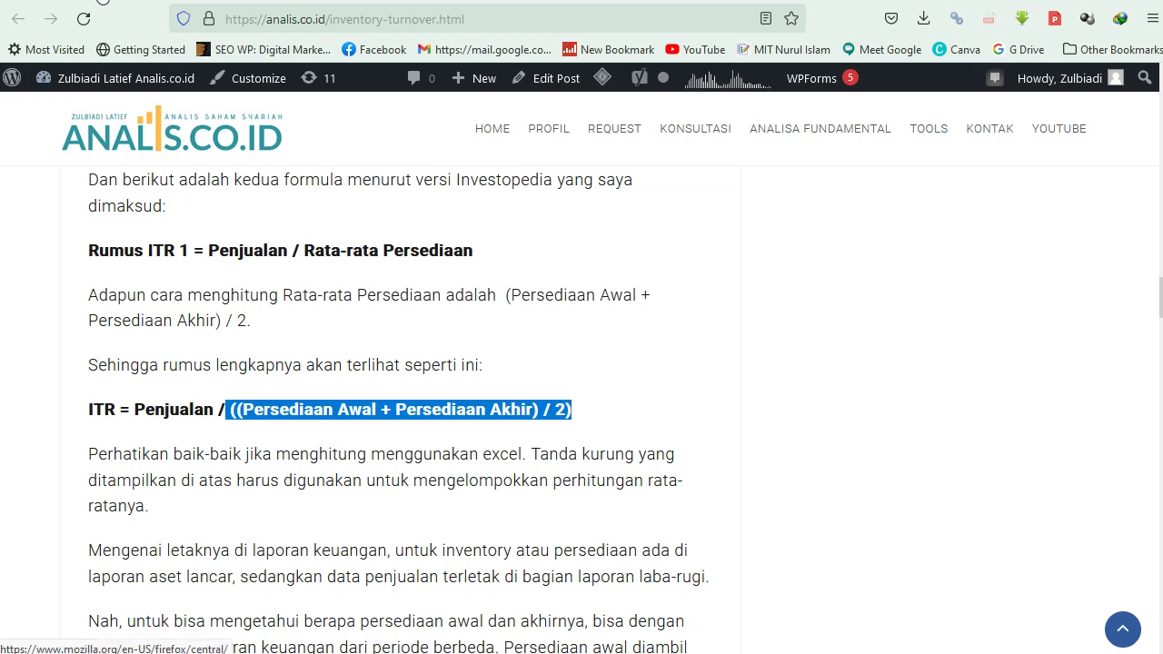
pyautogui.click(1058, 128)
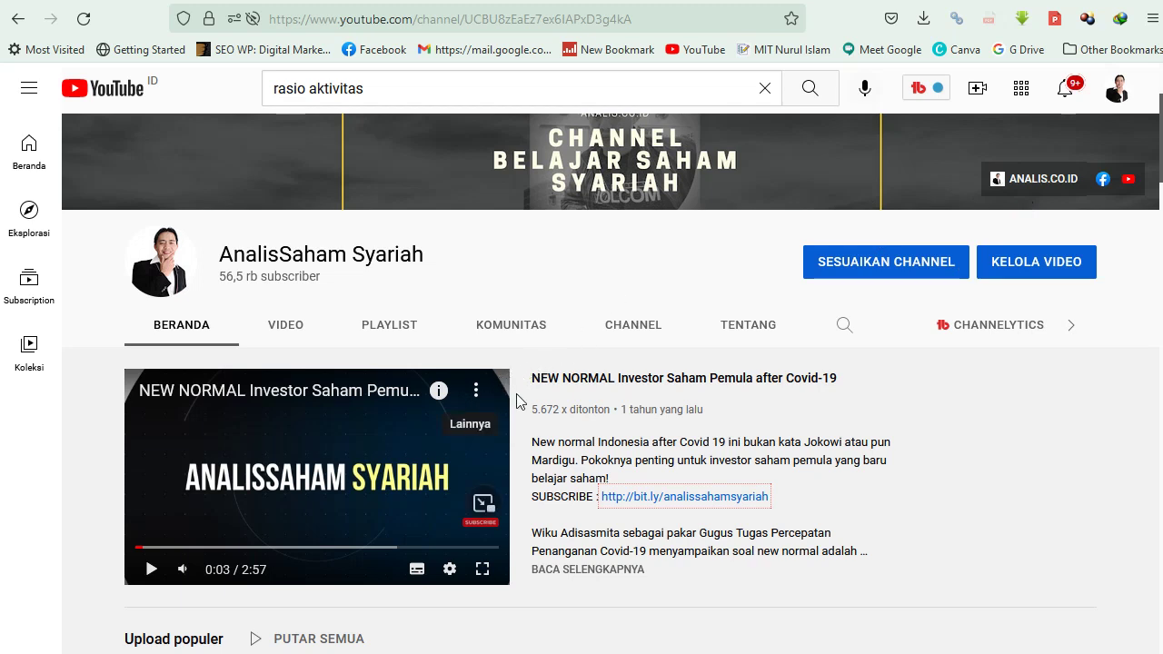
pyautogui.scroll(-2, 586, 436)
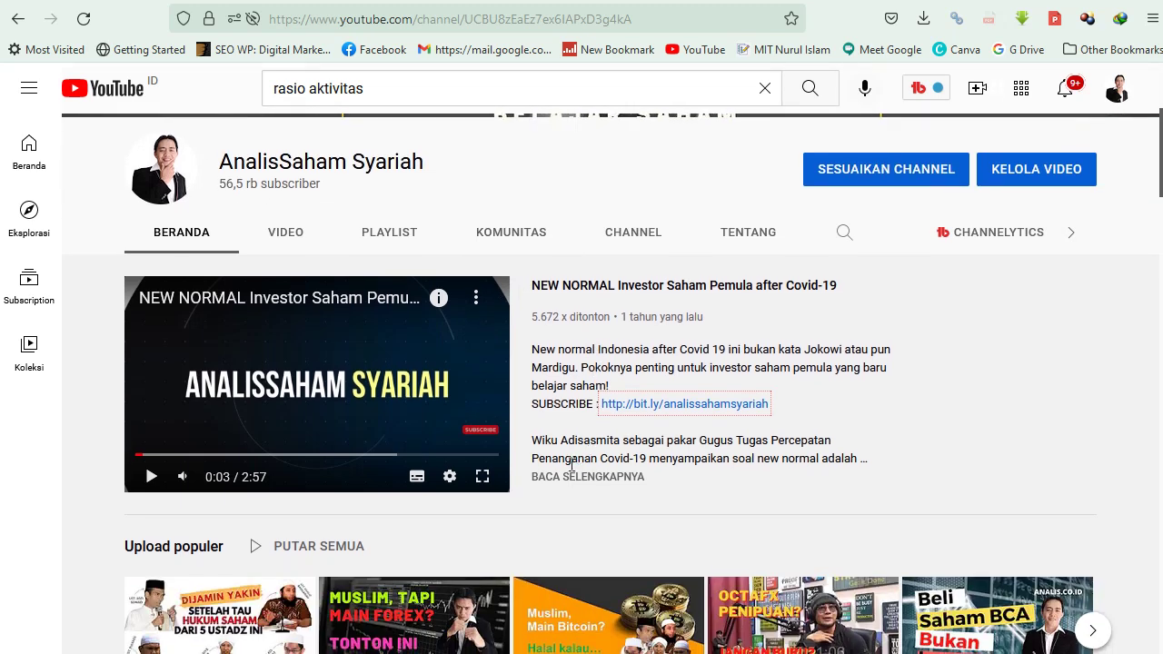